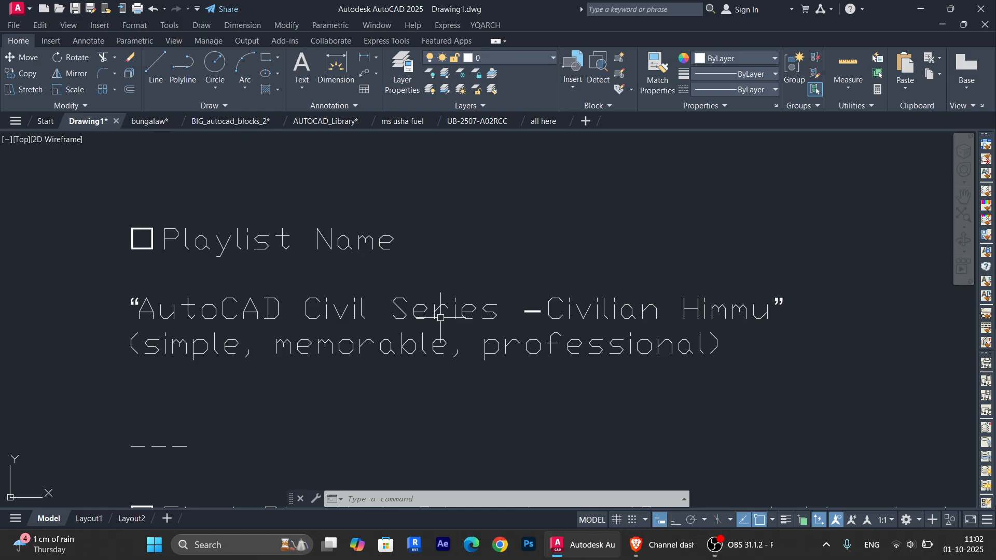
# - Switch to the bungalaw drawing and examine its ground floor plan with the room layout
pyautogui.click(139, 121)
pyautogui.scroll(3, 436, 343)
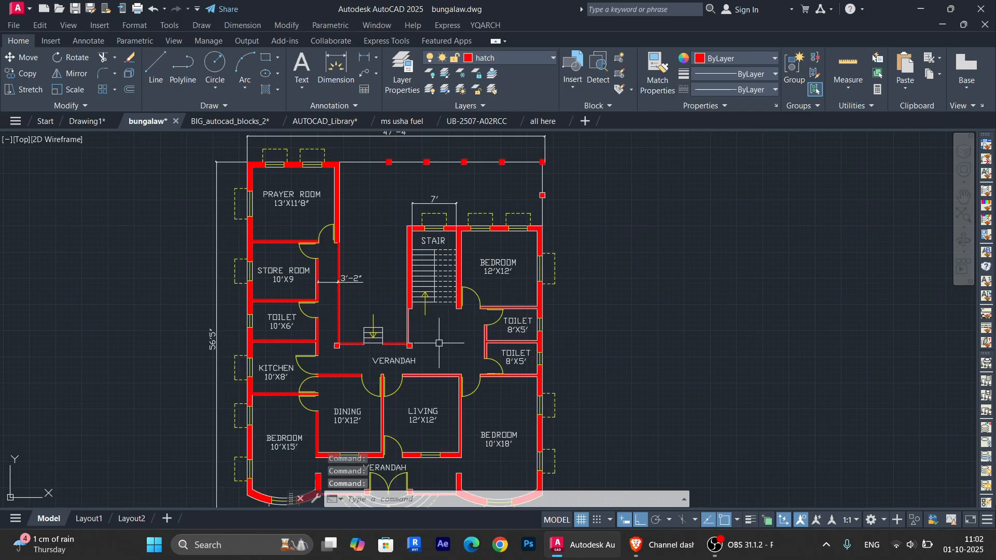
pyautogui.scroll(-3, 532, 325)
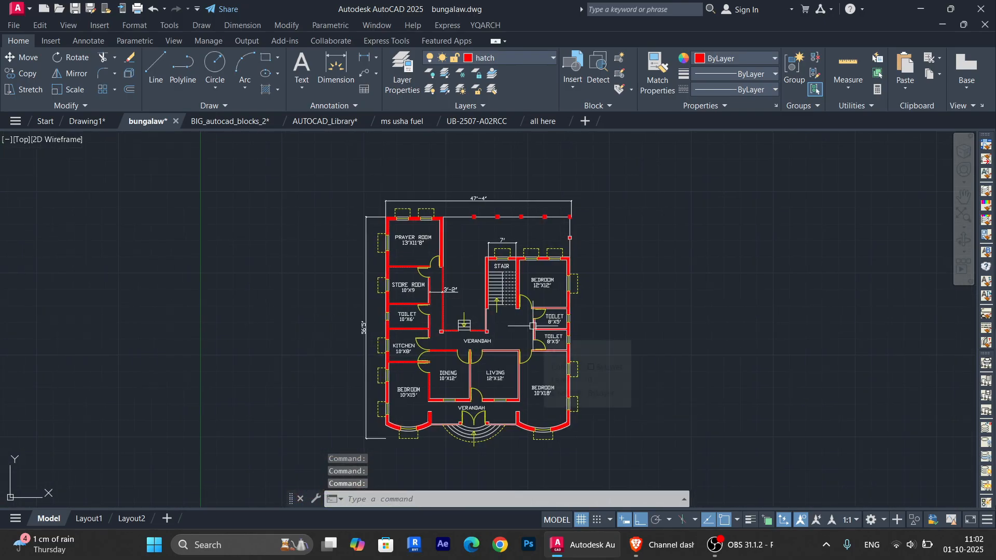
pyautogui.scroll(2, 533, 326)
pyautogui.scroll(-2, 532, 326)
# - Examine the front elevation above the bungalow floor plan, including the parapet and rooftop stair room
pyautogui.moveTo(533, 325)
pyautogui.mouseDown(button='middle')
pyautogui.moveTo(506, 320)
pyautogui.moveTo(510, 467)
pyautogui.mouseUp(button='middle')
pyautogui.scroll(2, 511, 325)
pyautogui.moveTo(491, 292); pyautogui.dragTo(511, 462, button='middle')
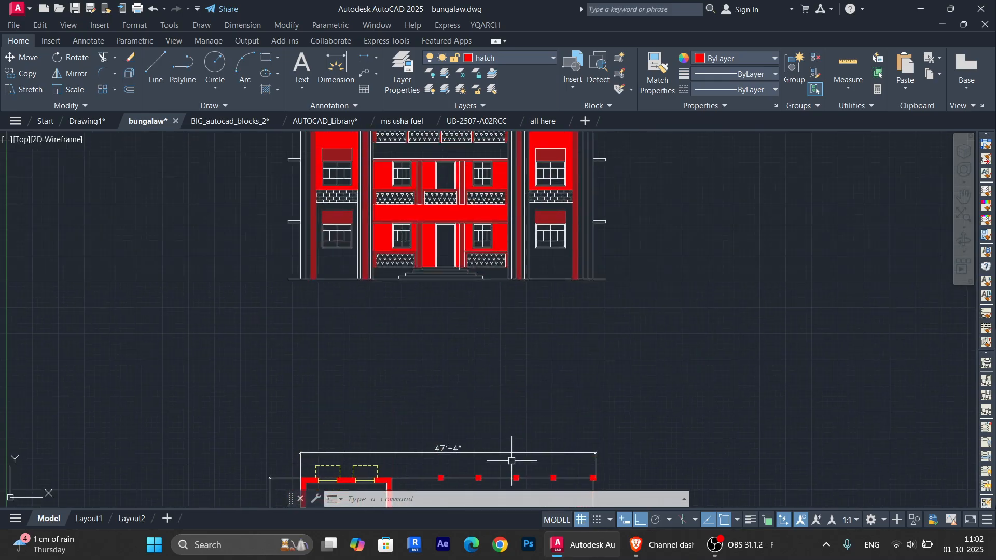
pyautogui.moveTo(513, 262); pyautogui.dragTo(516, 352, button='middle')
pyautogui.scroll(2, 487, 226)
pyautogui.moveTo(486, 227); pyautogui.dragTo(483, 271, button='middle')
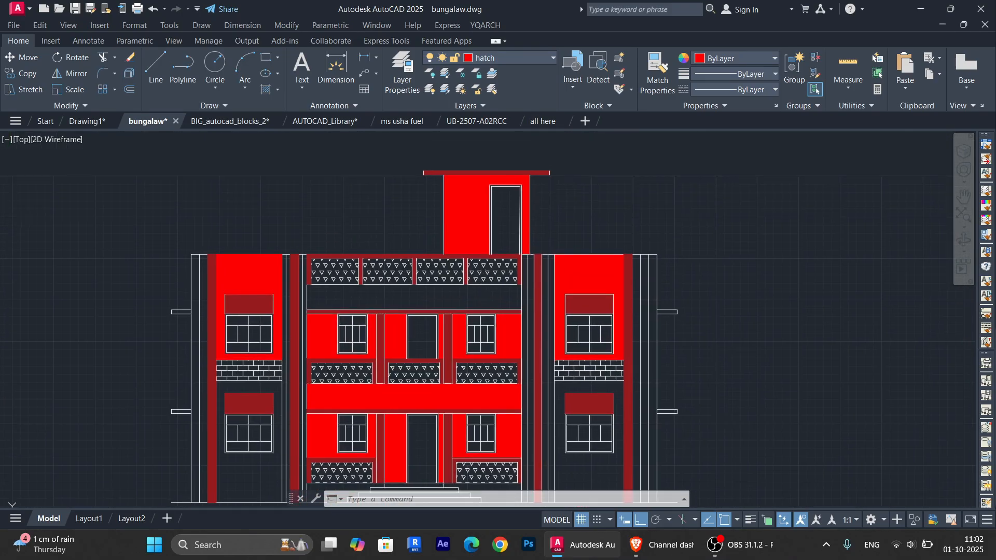
pyautogui.scroll(-4, 483, 271)
pyautogui.scroll(-1, 482, 271)
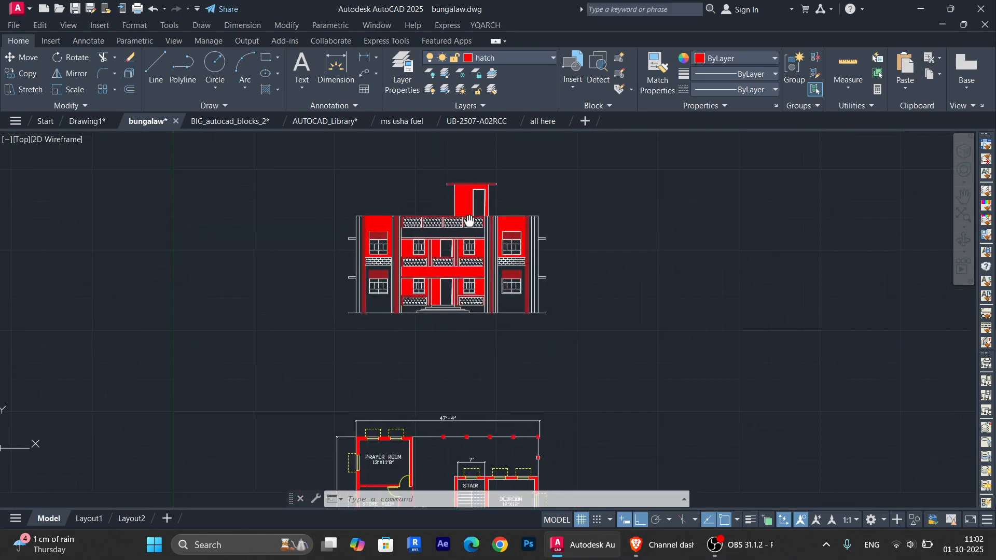
# - Switch to the BIG_autocad_blocks_2 drawing and look over the whole block library
pyautogui.click(221, 121)
pyautogui.scroll(-4, 471, 262)
pyautogui.moveTo(596, 294); pyautogui.dragTo(496, 339, button='middle')
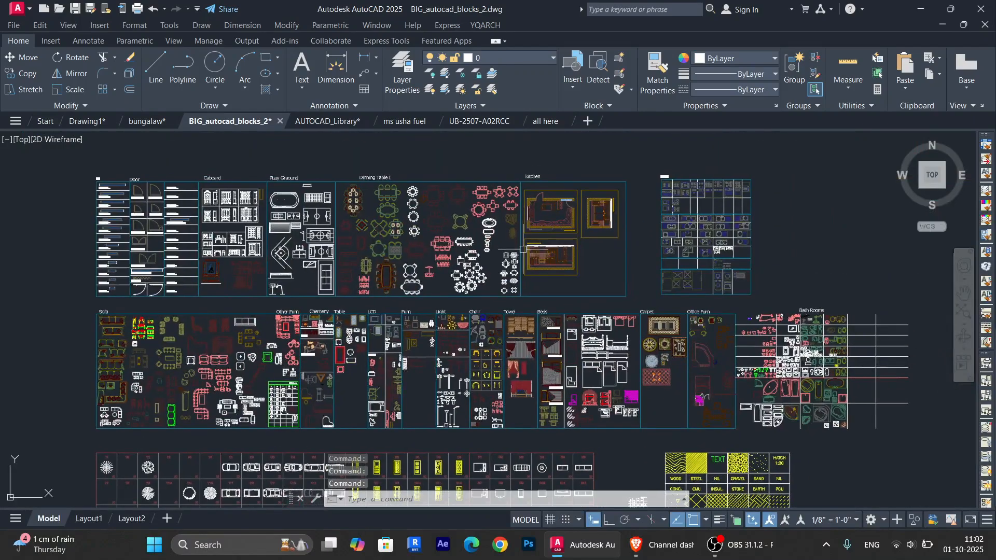
# - Switch to the ms usha fuel drawing and examine its front elevation, tank sections and fuel station layout plan
pyautogui.click(404, 122)
pyautogui.moveTo(420, 300); pyautogui.dragTo(487, 299, button='middle')
pyautogui.moveTo(171, 311); pyautogui.dragTo(471, 312, button='middle')
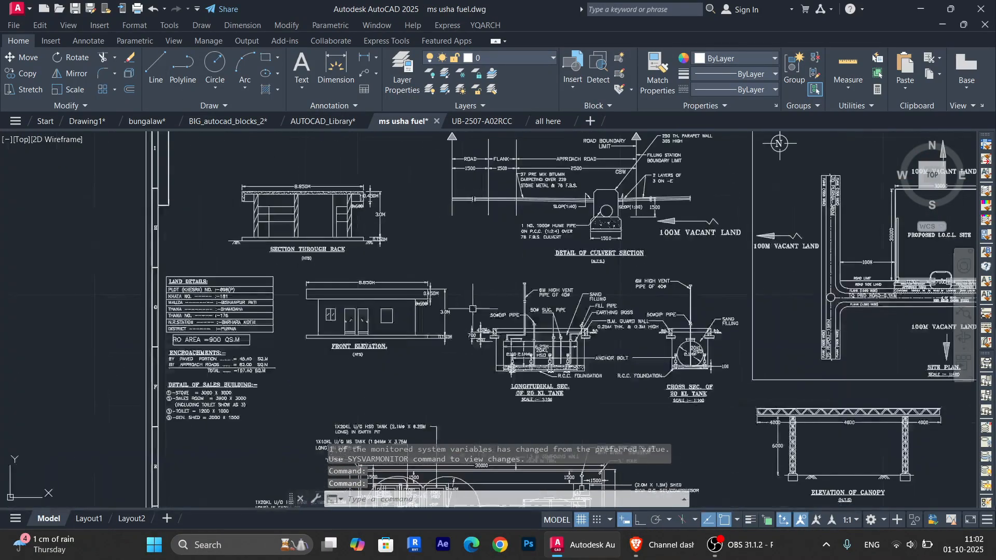
pyautogui.scroll(2, 439, 357)
pyautogui.moveTo(565, 375)
pyautogui.mouseDown(button='middle')
pyautogui.moveTo(451, 301)
pyautogui.moveTo(447, 223)
pyautogui.mouseUp(button='middle')
pyautogui.scroll(-4, 446, 223)
pyautogui.scroll(4, 430, 322)
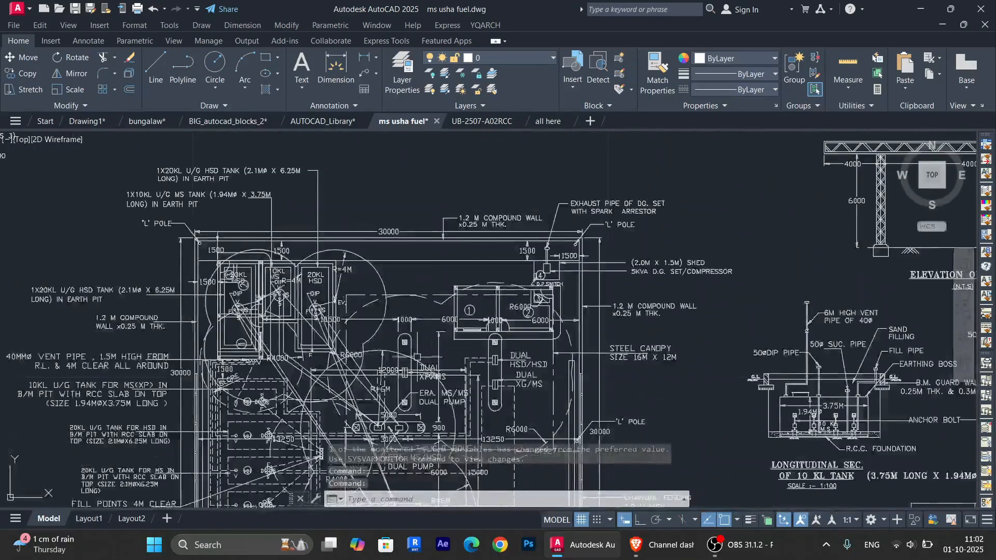
pyautogui.moveTo(429, 326); pyautogui.dragTo(442, 195, button='middle')
pyautogui.scroll(-2, 454, 272)
pyautogui.moveTo(452, 277); pyautogui.dragTo(333, 270, button='middle')
# - Examine the site plan with the proposed I.O.C.L. site and surrounding roads in the fuel station drawing
pyautogui.scroll(-2, 332, 270)
pyautogui.moveTo(493, 192)
pyautogui.mouseDown(button='middle')
pyautogui.moveTo(437, 213)
pyautogui.moveTo(454, 284)
pyautogui.mouseUp(button='middle')
pyautogui.scroll(2, 530, 157)
pyautogui.moveTo(531, 157)
pyautogui.mouseDown(button='middle')
pyautogui.moveTo(555, 242)
pyautogui.moveTo(487, 257)
pyautogui.mouseUp(button='middle')
pyautogui.scroll(2, 554, 243)
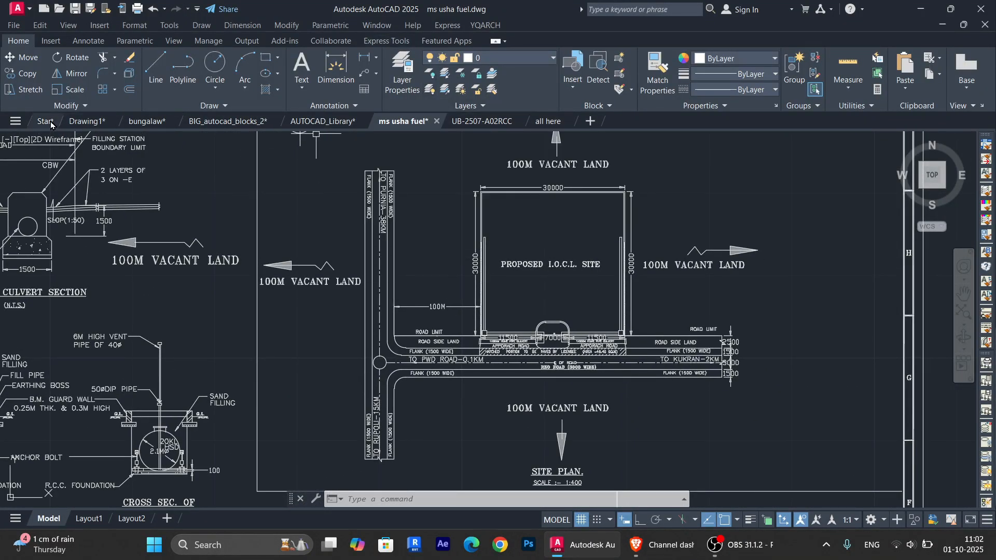
pyautogui.scroll(1, 522, 376)
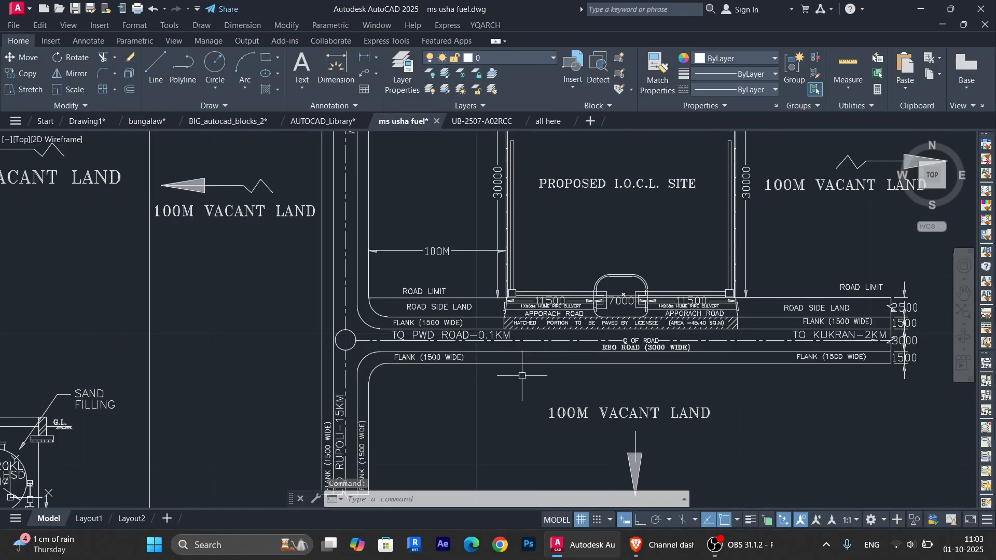
pyautogui.scroll(1, 469, 369)
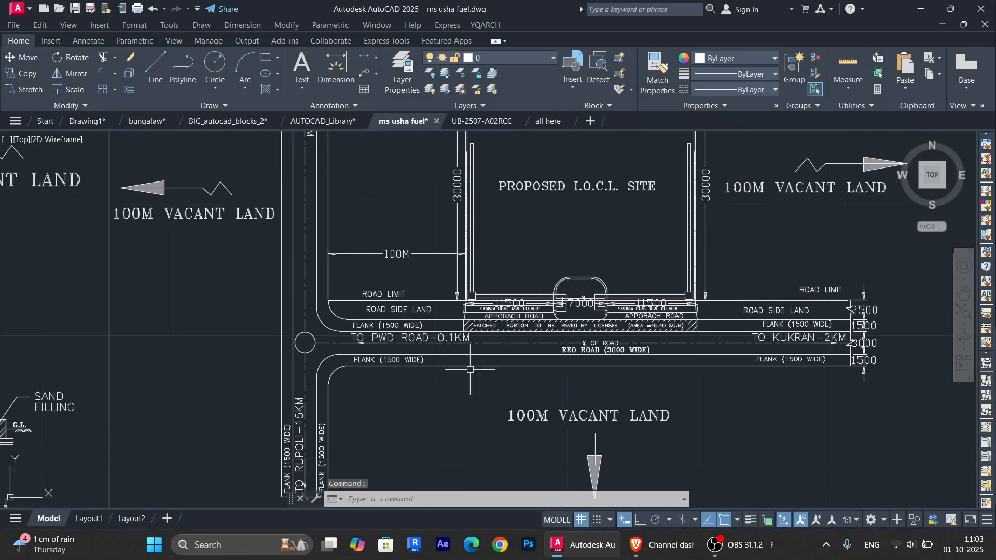
# - Switch to the UB-2507-A02RCC drawing and examine the foundation details and the 10"x15" column cross-section
pyautogui.click(493, 124)
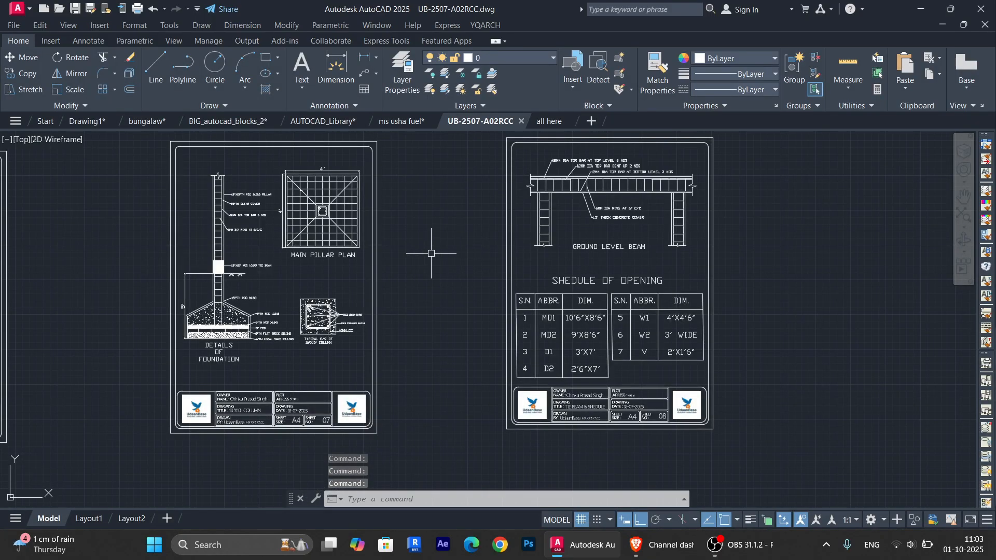
pyautogui.moveTo(430, 256); pyautogui.dragTo(555, 280, button='middle')
pyautogui.scroll(2, 320, 260)
pyautogui.moveTo(364, 276); pyautogui.dragTo(510, 322, button='middle')
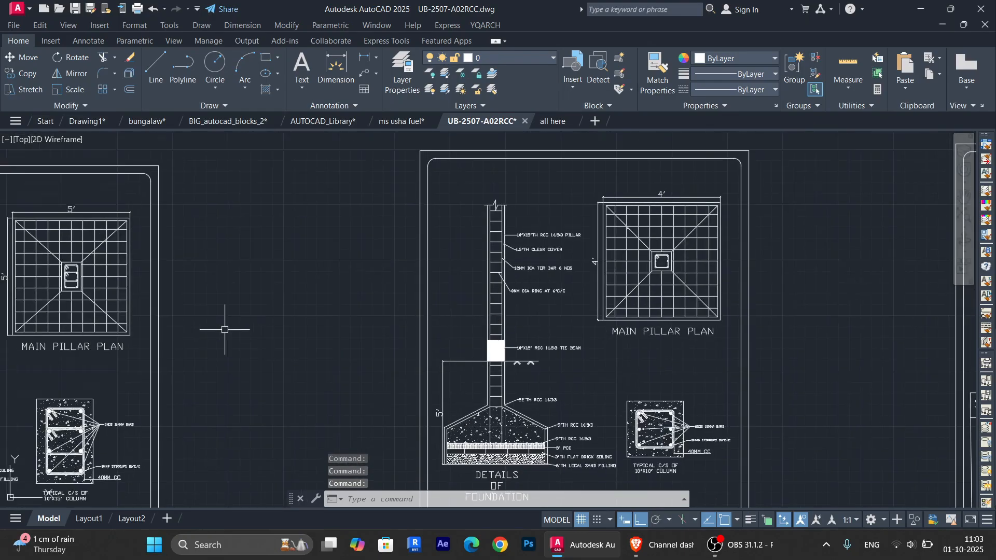
pyautogui.moveTo(224, 329); pyautogui.dragTo(553, 271, button='middle')
pyautogui.scroll(4, 396, 349)
pyautogui.moveTo(452, 413); pyautogui.dragTo(492, 246, button='middle')
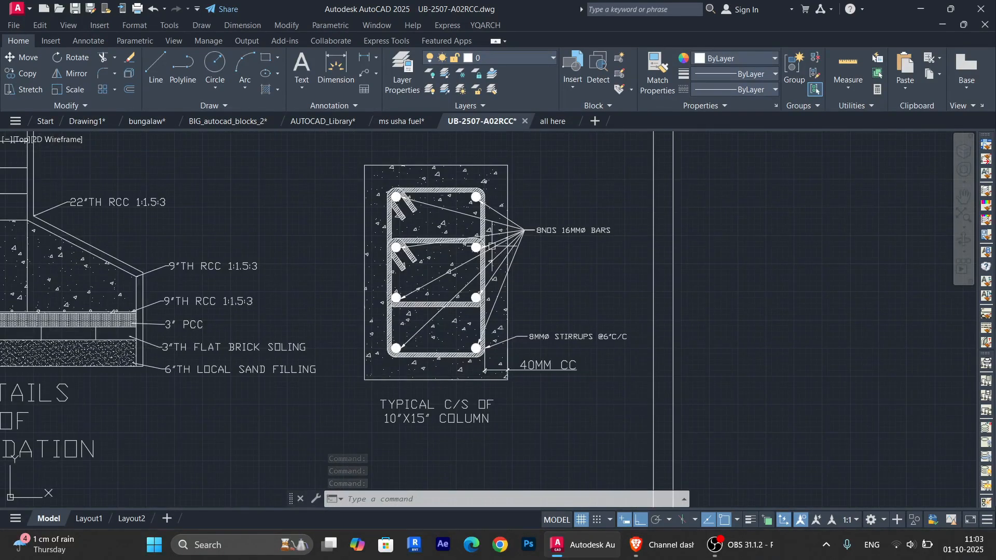
pyautogui.scroll(-6, 491, 246)
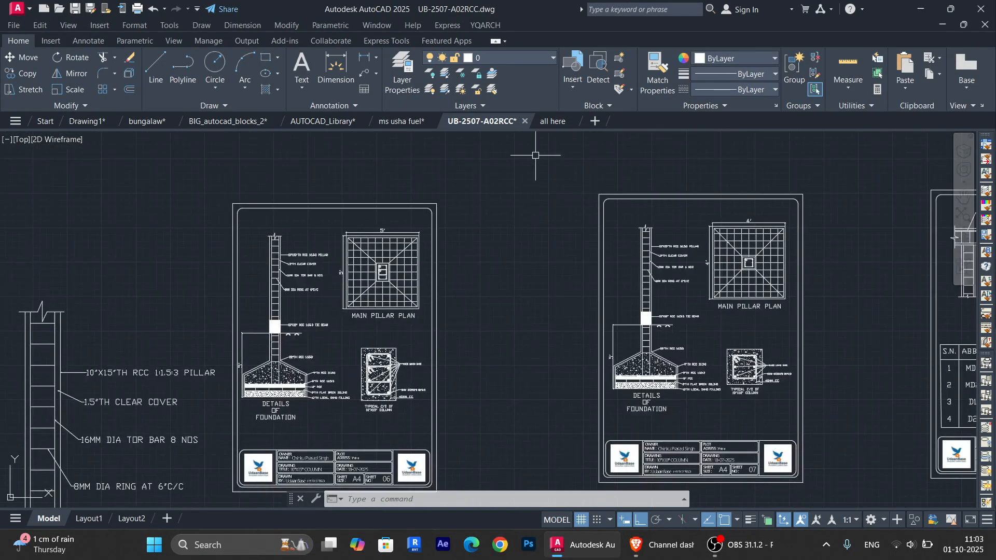
pyautogui.moveTo(400, 191); pyautogui.dragTo(511, 185, button='middle')
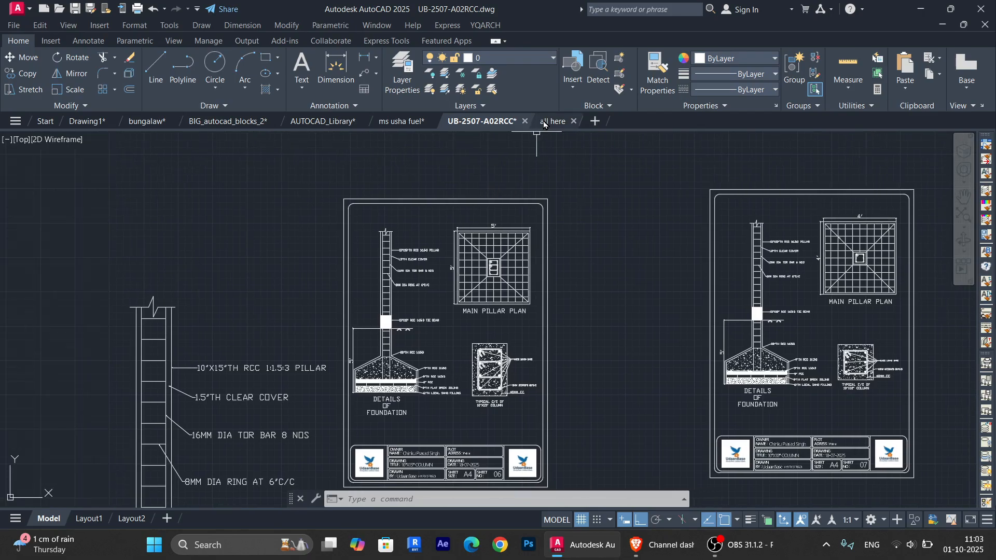
# - Switch to the all here drawing and view the shaded 3D building model from a slightly different angle
pyautogui.click(544, 122)
pyautogui.moveTo(466, 321)
pyautogui.keyDown('shift'); pyautogui.mouseDown(button='middle')
pyautogui.moveTo(494, 349)
pyautogui.moveTo(549, 347)
pyautogui.moveTo(502, 320)
pyautogui.mouseUp(button='middle'); pyautogui.keyUp('shift')
pyautogui.keyDown('shift'); pyautogui.rightClick(484, 335); pyautogui.keyUp('shift')
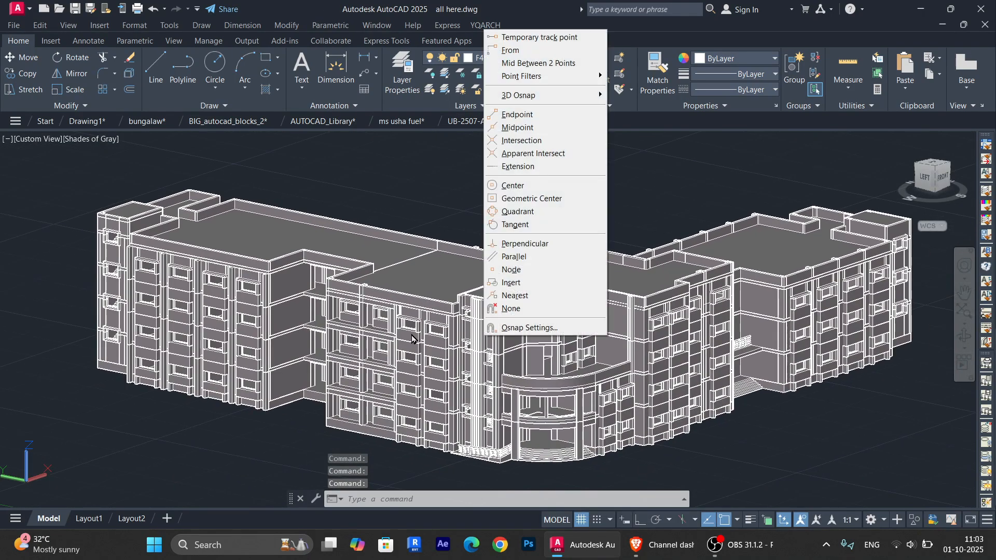
pyautogui.click(242, 456)
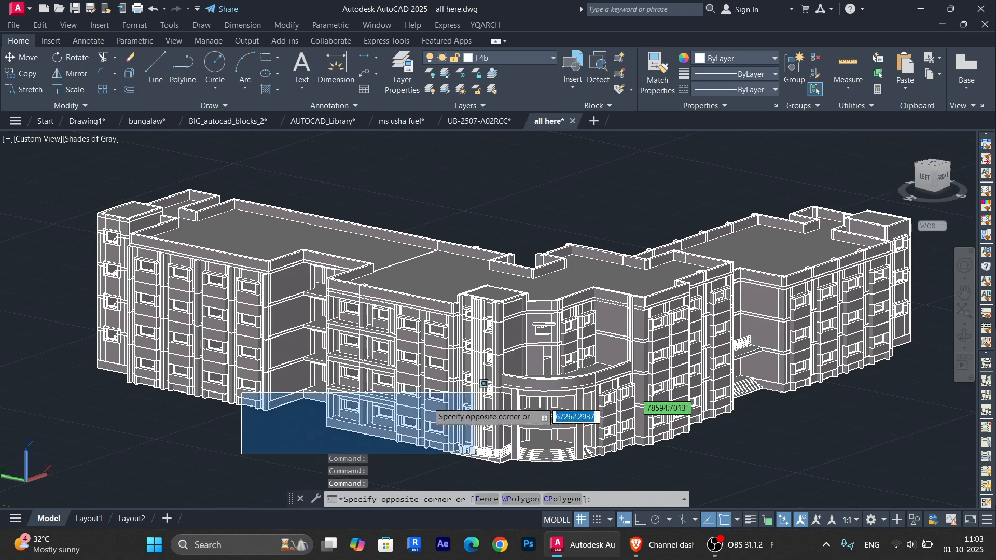
pyautogui.click(218, 431)
pyautogui.moveTo(558, 350)
pyautogui.keyDown('shift'); pyautogui.mouseDown(button='middle')
pyautogui.moveTo(581, 358)
pyautogui.moveTo(576, 378)
pyautogui.moveTo(559, 363)
pyautogui.mouseUp(button='middle'); pyautogui.keyUp('shift')
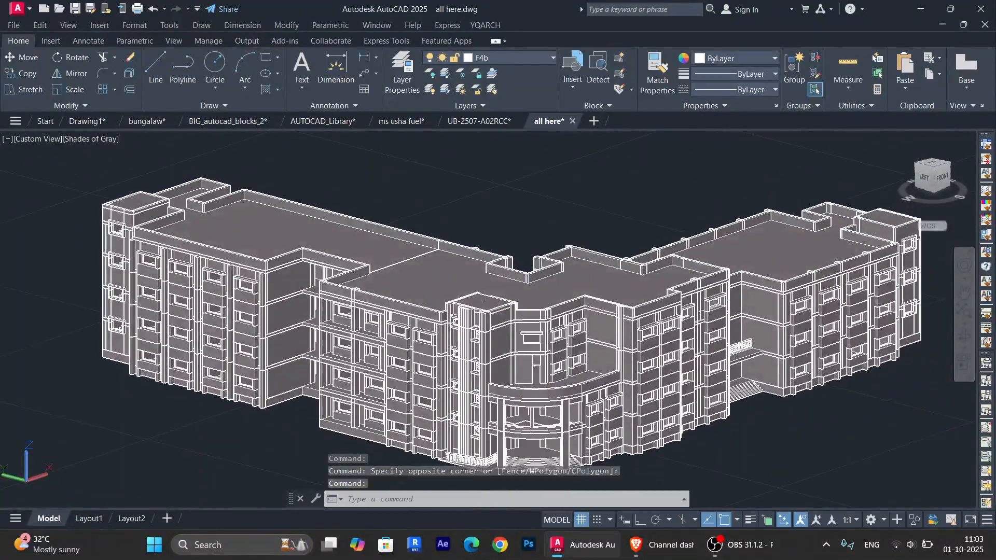
# - Inspect the 3D building as a whole and its curved front entrance up close
pyautogui.scroll(-3, 554, 369)
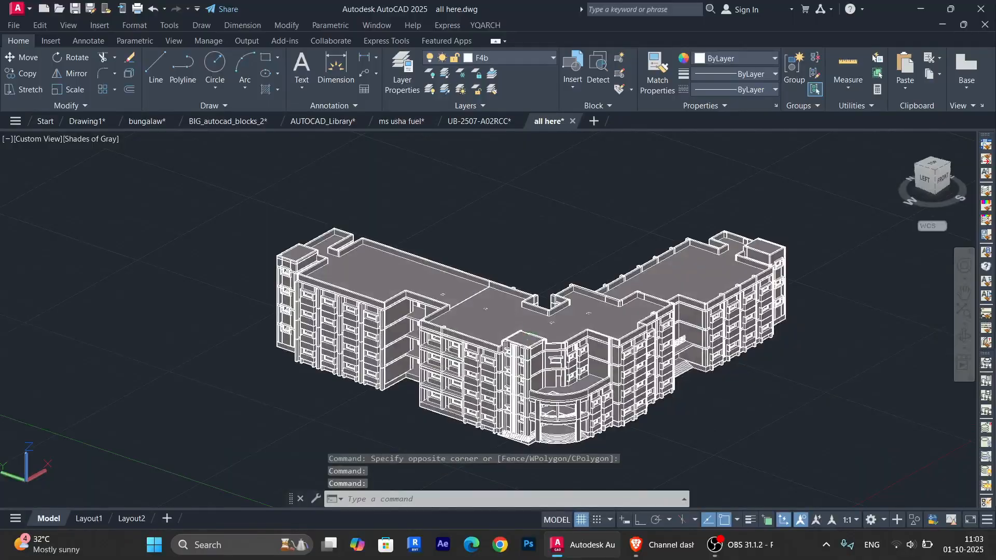
pyautogui.scroll(4, 553, 369)
pyautogui.moveTo(550, 357); pyautogui.dragTo(500, 291, button='middle')
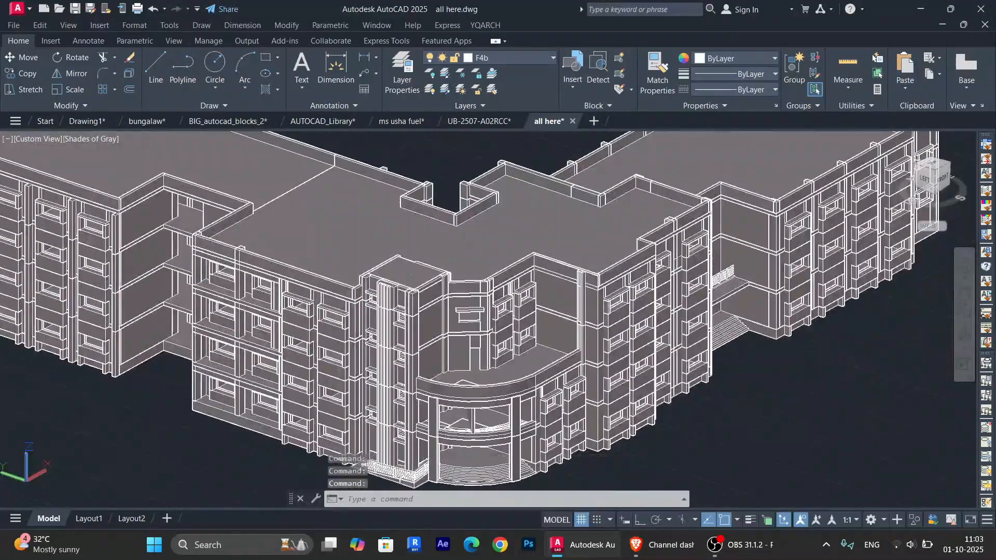
pyautogui.scroll(-2, 399, 317)
pyautogui.moveTo(399, 317); pyautogui.dragTo(470, 321, button='middle')
pyautogui.scroll(4, 461, 309)
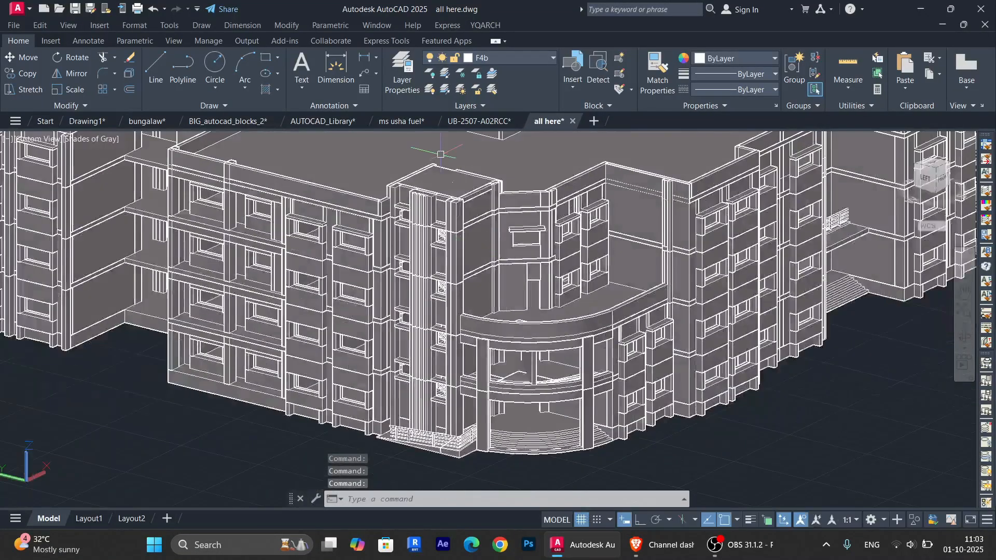
# - Revisit the foundation details in UB-2507-A02RCC and the fuel station layout plan in ms usha fuel
pyautogui.click(456, 125)
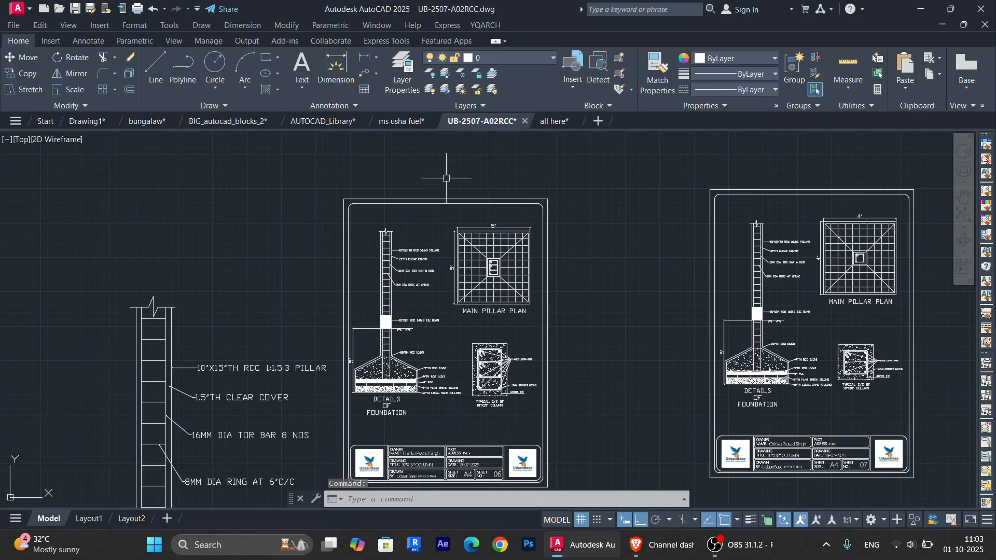
pyautogui.scroll(5, 437, 320)
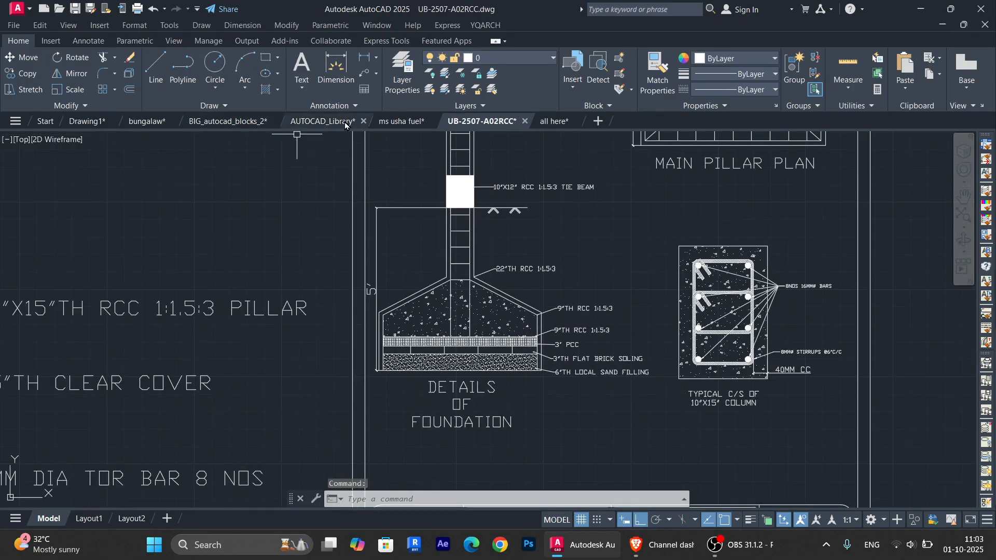
pyautogui.click(409, 122)
pyautogui.scroll(-8, 424, 359)
pyautogui.moveTo(424, 360); pyautogui.dragTo(595, 245, button='middle')
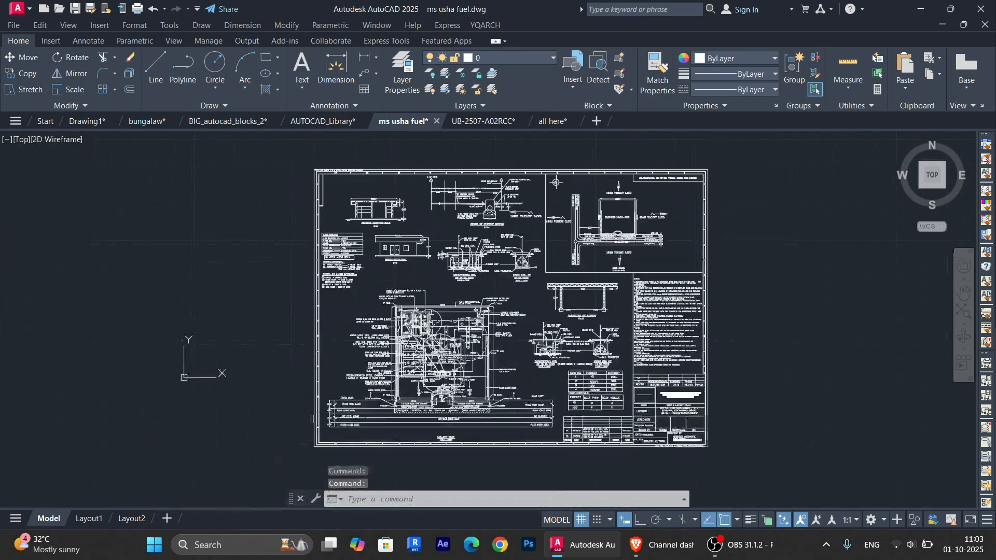
pyautogui.scroll(6, 493, 374)
pyautogui.moveTo(389, 399)
pyautogui.mouseDown(button='middle')
pyautogui.moveTo(498, 352)
pyautogui.moveTo(453, 422)
pyautogui.mouseUp(button='middle')
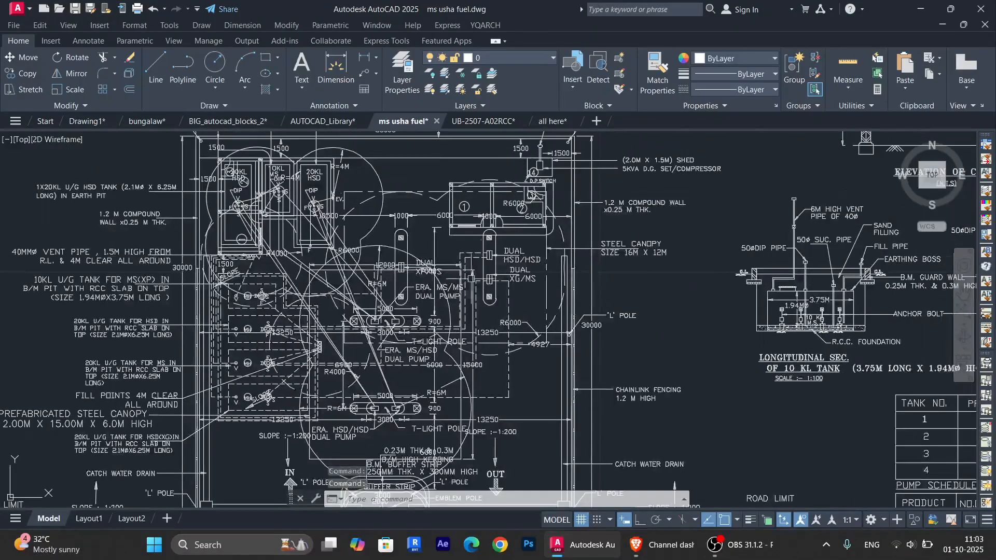
# - Switch to Drawing1 and read the playlist name and the start of the final playlist structure
pyautogui.click(551, 122)
pyautogui.hotkey('ctrl', 'Tab')
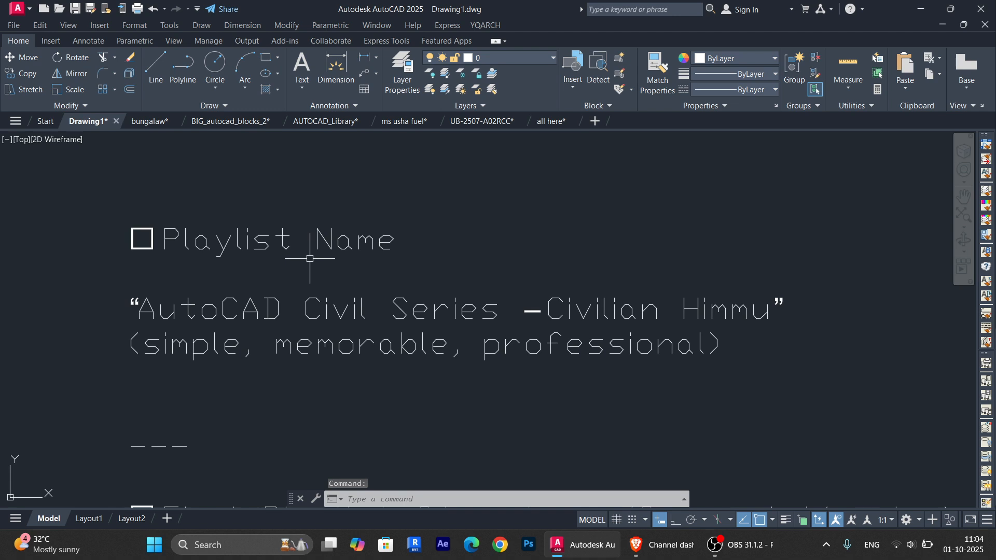
pyautogui.moveTo(342, 331)
pyautogui.mouseDown(button='middle')
pyautogui.moveTo(326, 244)
pyautogui.moveTo(280, 223)
pyautogui.mouseUp(button='middle')
pyautogui.scroll(-2, 312, 260)
pyautogui.moveTo(311, 259); pyautogui.dragTo(264, 223, button='middle')
pyautogui.scroll(-3, 313, 278)
pyautogui.moveTo(313, 278); pyautogui.dragTo(328, 249, button='middle')
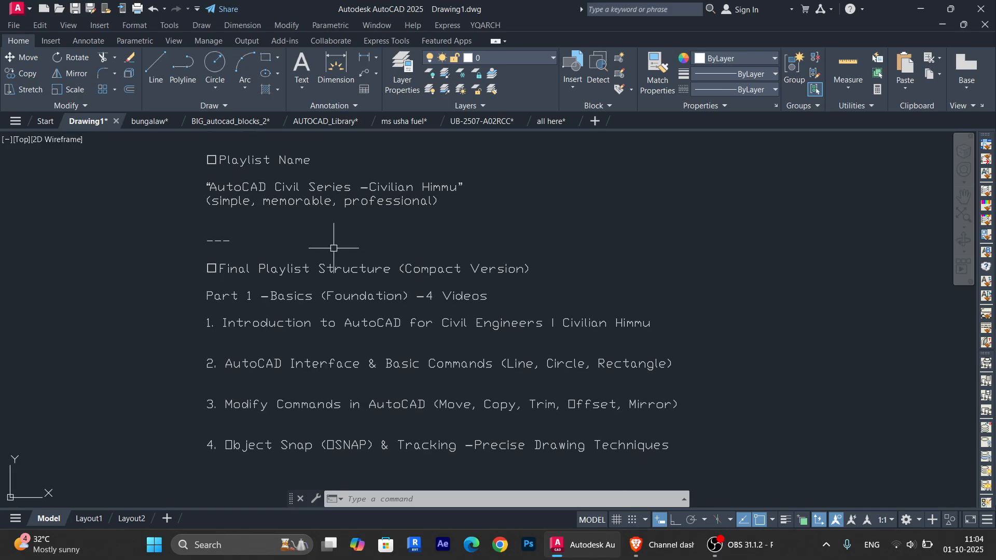
pyautogui.scroll(3, 329, 250)
pyautogui.scroll(2, 312, 270)
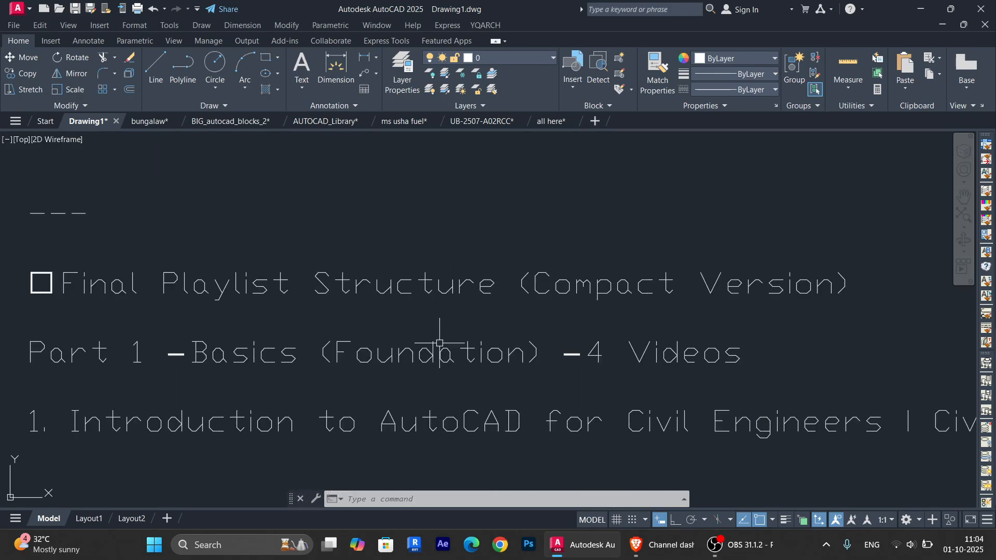
pyautogui.moveTo(495, 342); pyautogui.dragTo(532, 322, button='middle')
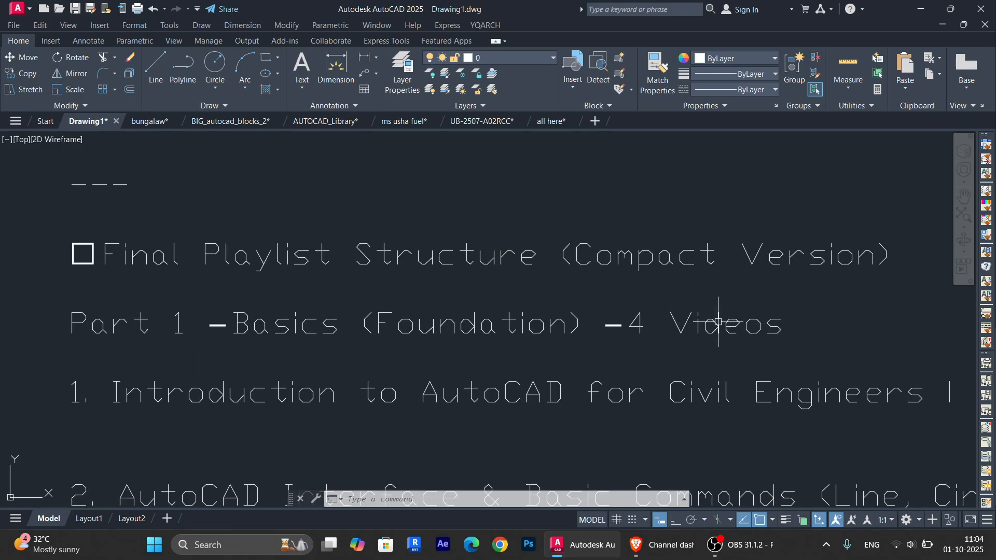
# - Read through the Part 1 Basics video topics and on to the Part 2 Drafting Essentials list
pyautogui.scroll(-2, 718, 322)
pyautogui.moveTo(696, 288)
pyautogui.mouseDown(button='middle')
pyautogui.moveTo(569, 202)
pyautogui.moveTo(522, 195)
pyautogui.mouseUp(button='middle')
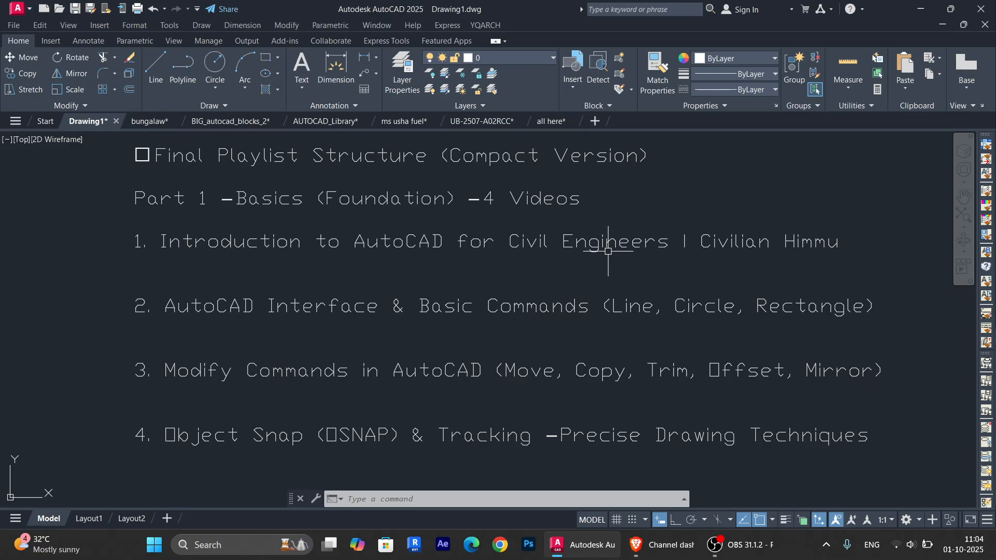
pyautogui.moveTo(598, 284); pyautogui.dragTo(580, 250, button='middle')
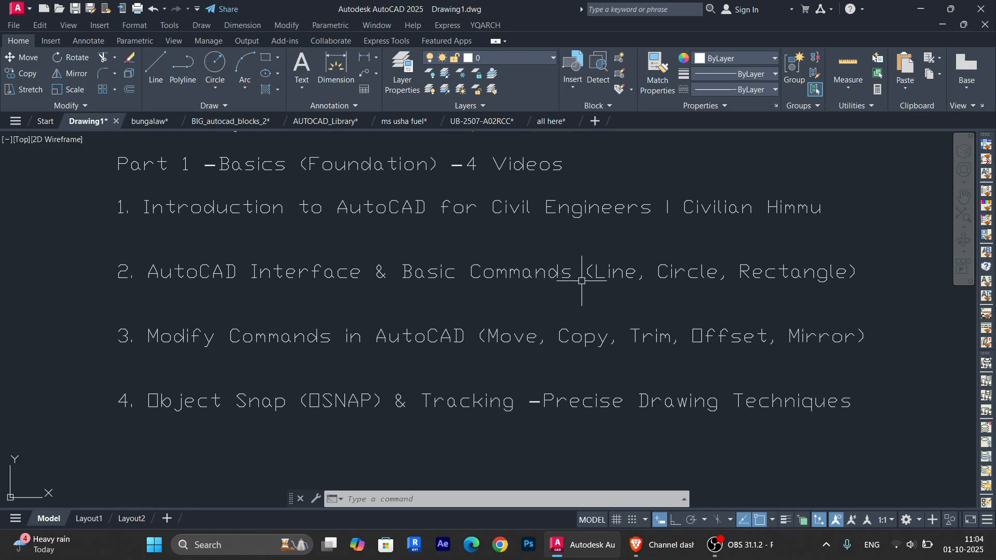
pyautogui.moveTo(496, 322); pyautogui.dragTo(486, 299, button='middle')
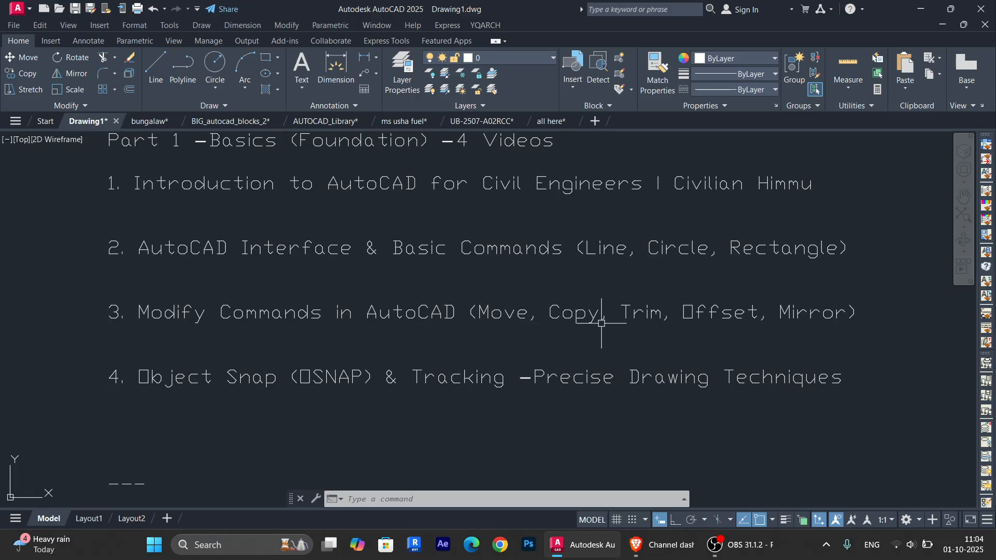
pyautogui.moveTo(511, 344); pyautogui.dragTo(505, 319, button='middle')
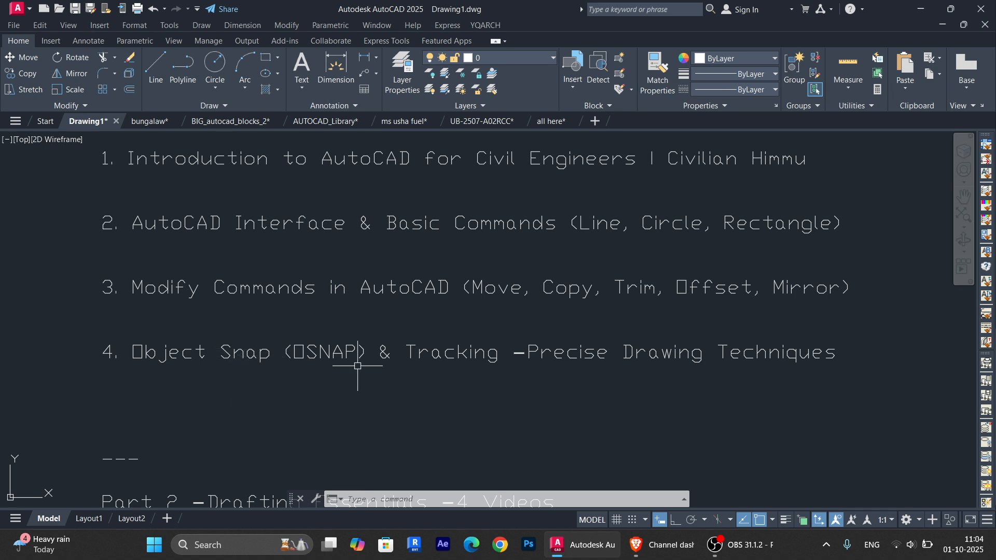
pyautogui.moveTo(372, 415); pyautogui.dragTo(371, 134, button='middle')
pyautogui.moveTo(383, 259); pyautogui.dragTo(392, 239, button='middle')
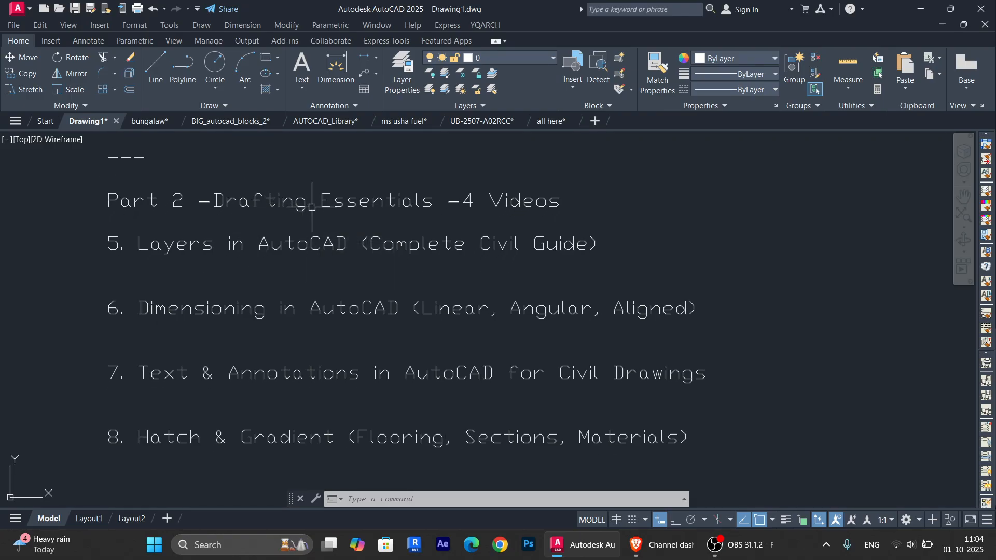
# - Read the Part 2 Drafting Essentials topics and inspect the room layout of the bungalaw floor plan
pyautogui.moveTo(336, 269); pyautogui.dragTo(349, 229, button='middle')
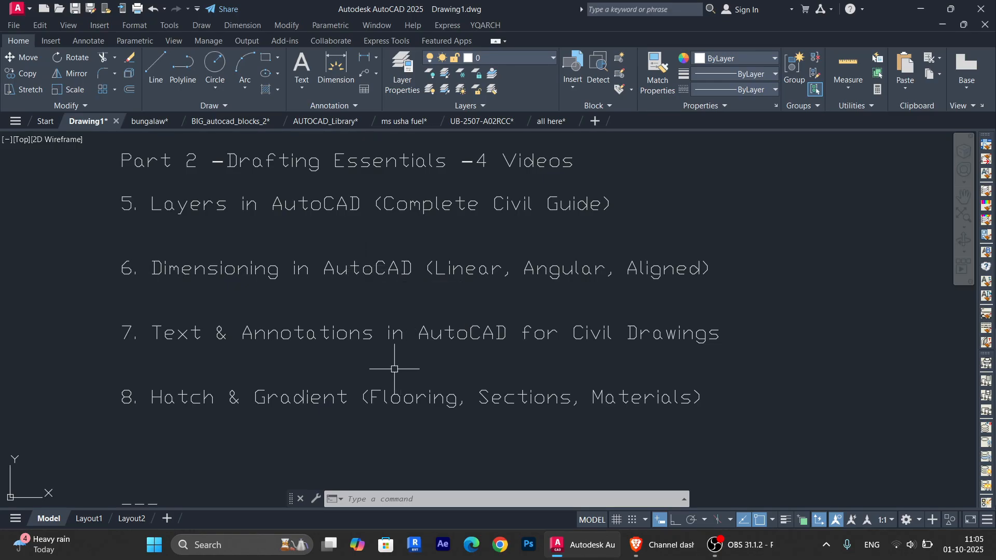
pyautogui.click(150, 121)
pyautogui.moveTo(395, 211); pyautogui.dragTo(392, 146, button='middle')
pyautogui.scroll(4, 455, 398)
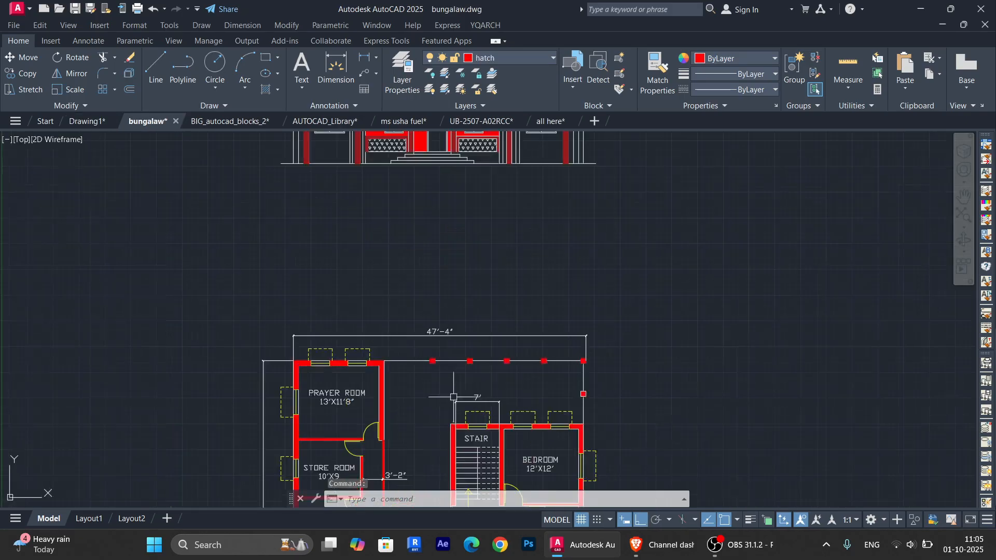
pyautogui.moveTo(475, 381); pyautogui.dragTo(430, 198, button='middle')
pyautogui.moveTo(506, 407); pyautogui.dragTo(478, 316, button='middle')
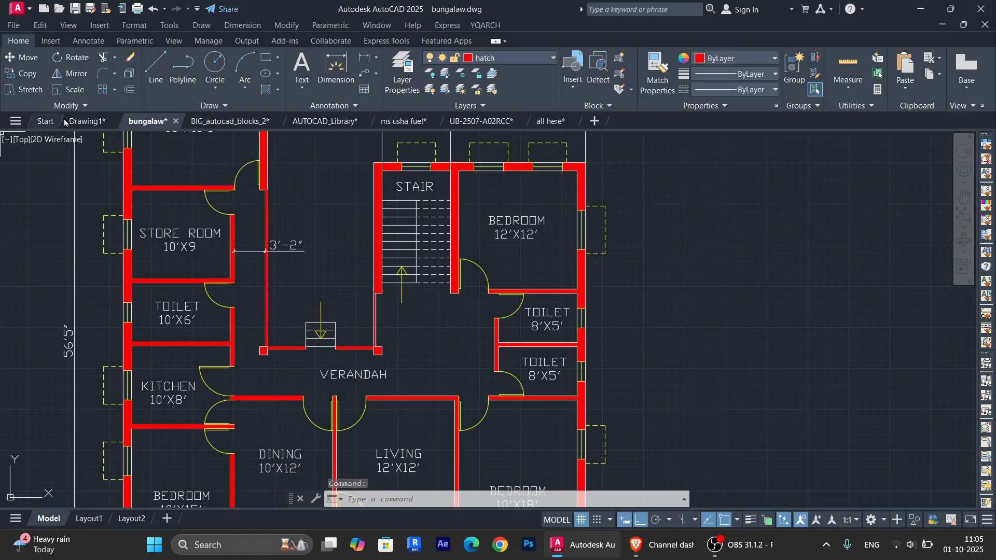
# - Read the last Part 2 topics in Drawing1 and inspect the hatched front elevation in bungalaw
pyautogui.click(86, 121)
pyautogui.moveTo(262, 338); pyautogui.dragTo(261, 268, button='middle')
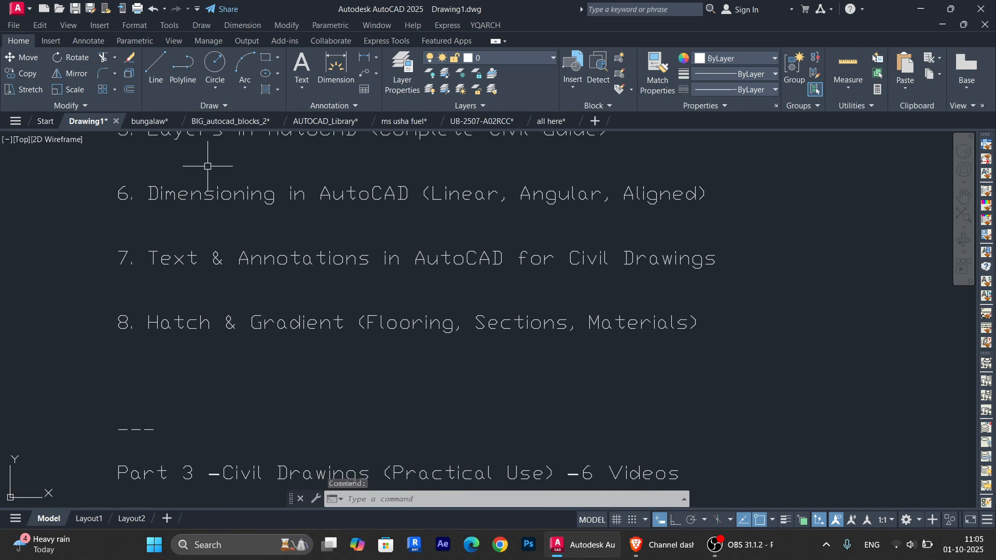
pyautogui.click(150, 121)
pyautogui.scroll(-2, 457, 280)
pyautogui.moveTo(451, 229); pyautogui.dragTo(499, 399, button='middle')
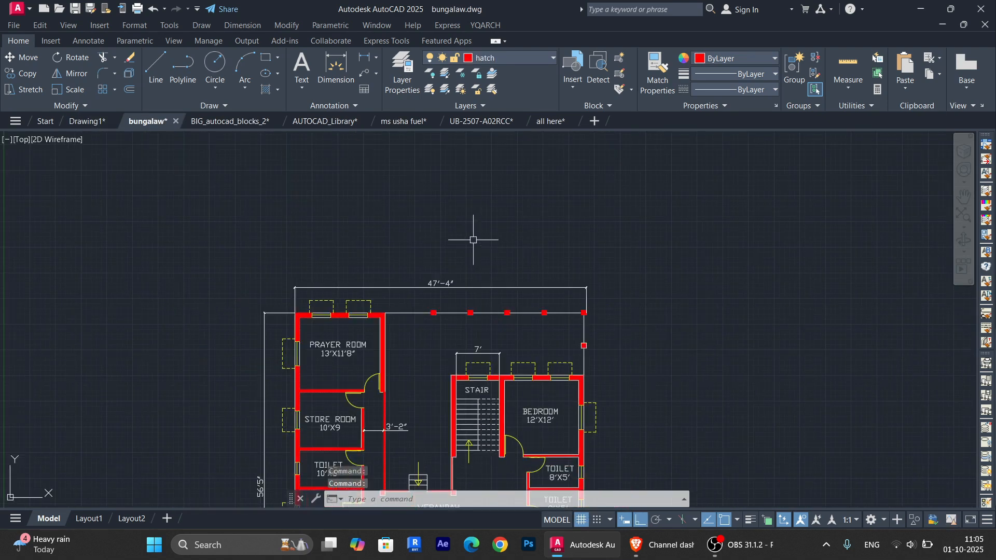
pyautogui.moveTo(473, 151); pyautogui.dragTo(494, 353, button='middle')
pyautogui.scroll(2, 506, 279)
pyautogui.moveTo(493, 291); pyautogui.dragTo(514, 322, button='middle')
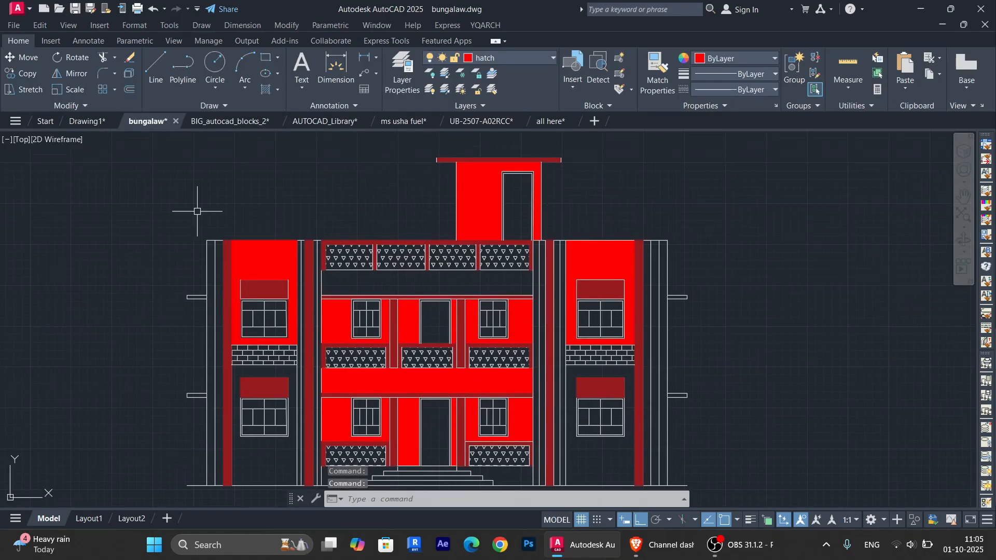
# - Return to Drawing1 and read the Part 3 Civil Drawings (Practical Use) video topics
pyautogui.click(87, 121)
pyautogui.moveTo(361, 266); pyautogui.dragTo(375, 174, button='middle')
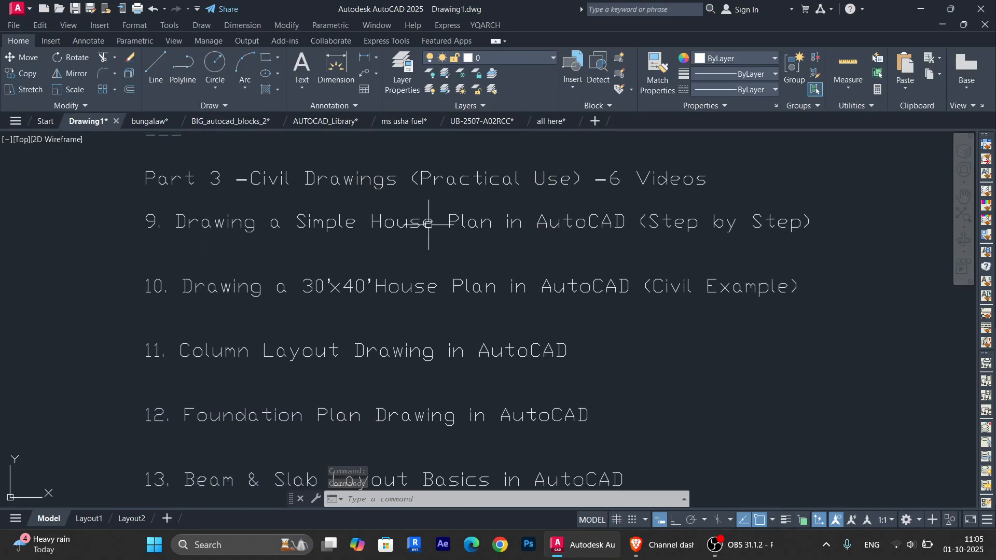
pyautogui.scroll(-1, 430, 224)
pyautogui.scroll(1, 418, 251)
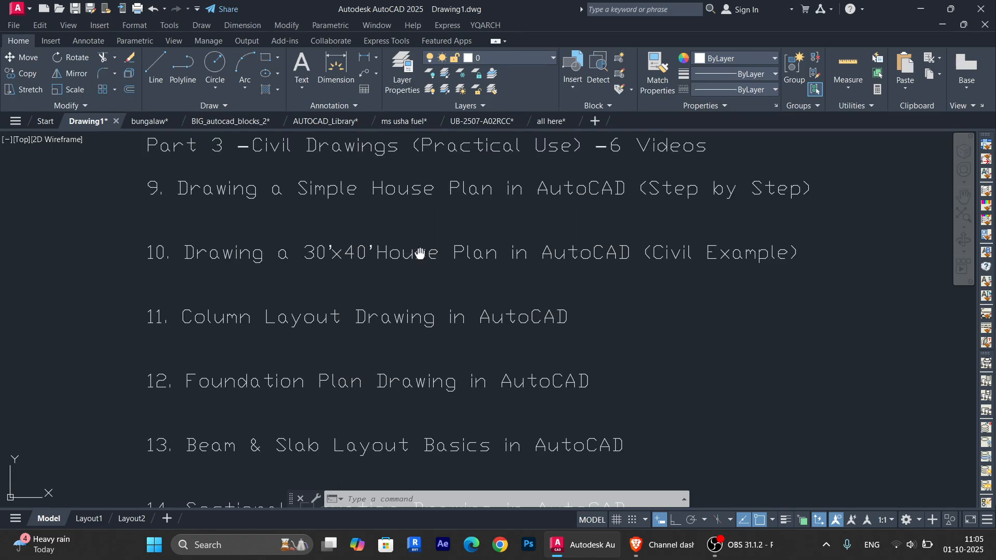
pyautogui.moveTo(412, 263); pyautogui.dragTo(414, 256, button='middle')
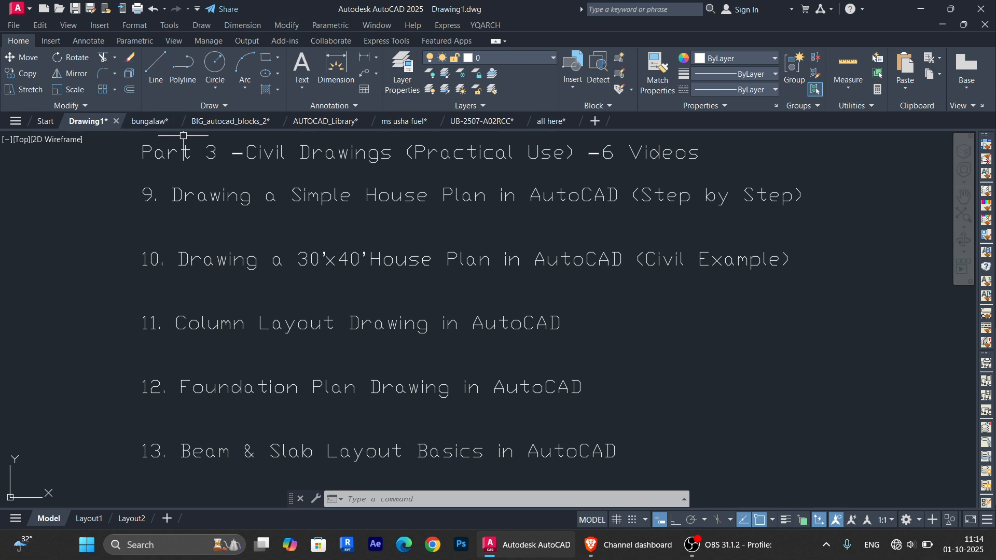
# - Switch to UB-2507-A02RCC and review the column foundation sheets, the ground level beam and the schedule of openings
pyautogui.click(478, 122)
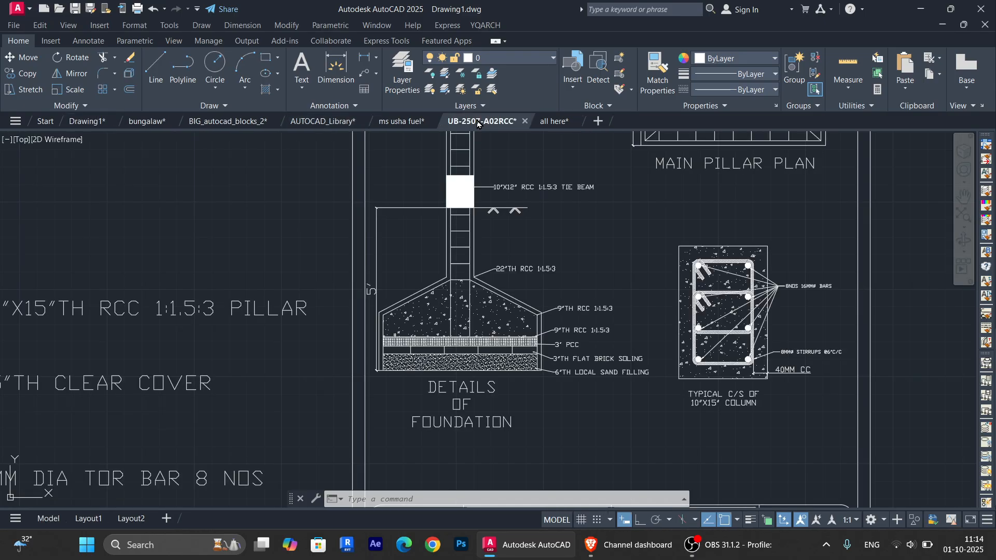
pyautogui.scroll(-2, 469, 360)
pyautogui.moveTo(474, 355)
pyautogui.mouseDown(button='middle')
pyautogui.moveTo(545, 334)
pyautogui.moveTo(247, 372)
pyautogui.mouseUp(button='middle')
pyautogui.scroll(1, 545, 334)
pyautogui.moveTo(522, 151); pyautogui.dragTo(115, 233, button='middle')
pyautogui.moveTo(455, 380); pyautogui.dragTo(442, 271, button='middle')
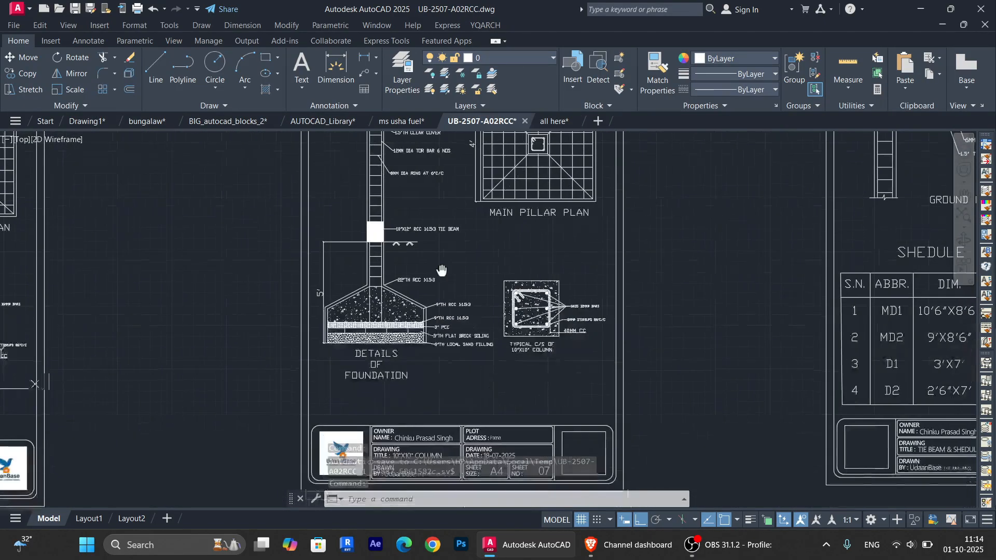
pyautogui.moveTo(905, 352)
pyautogui.mouseDown(button='middle')
pyautogui.moveTo(683, 400)
pyautogui.moveTo(454, 470)
pyautogui.mouseUp(button='middle')
pyautogui.scroll(2, 460, 285)
pyautogui.scroll(-4, 583, 290)
pyautogui.moveTo(583, 290); pyautogui.dragTo(664, 220, button='middle')
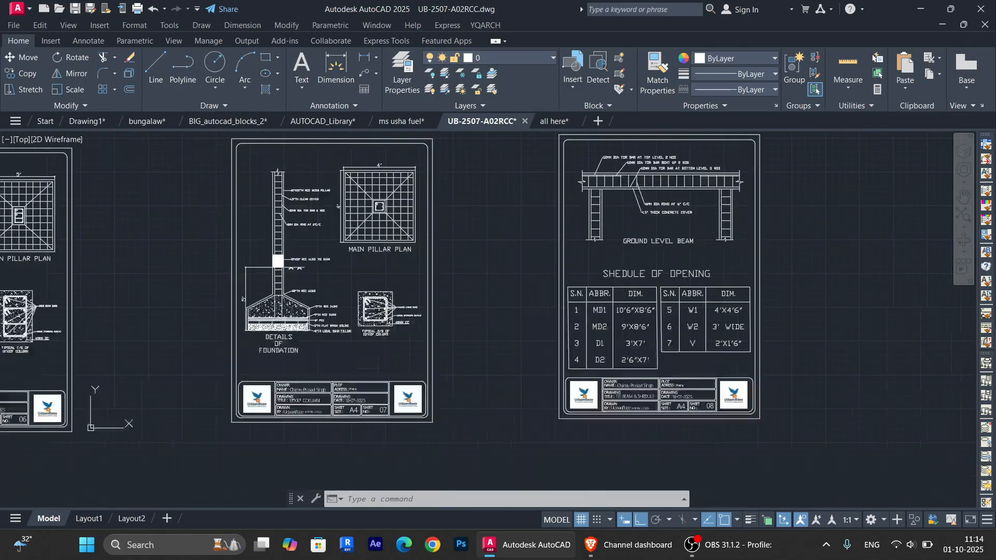
# - Inspect the separate RCC pillar and footing section and the pillar plan outside the UB-2507-A02RCC sheets
pyautogui.moveTo(552, 339); pyautogui.dragTo(831, 273, button='middle')
pyautogui.scroll(-4, 511, 363)
pyautogui.moveTo(475, 375)
pyautogui.mouseDown(button='middle')
pyautogui.moveTo(746, 169)
pyautogui.moveTo(775, 209)
pyautogui.mouseUp(button='middle')
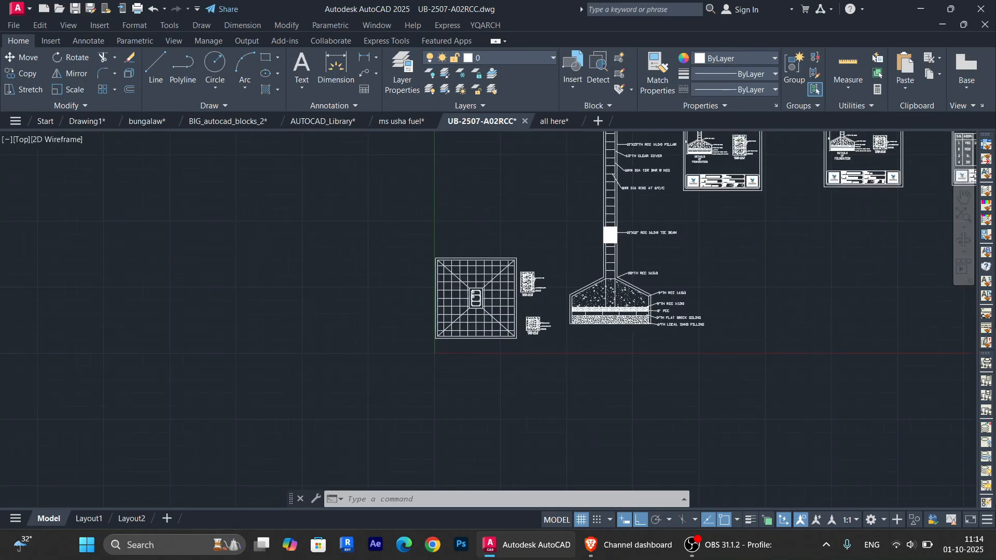
pyautogui.scroll(4, 635, 227)
pyautogui.moveTo(635, 226); pyautogui.dragTo(568, 372, button='middle')
pyautogui.scroll(-2, 588, 298)
pyautogui.moveTo(588, 297); pyautogui.dragTo(726, 262, button='middle')
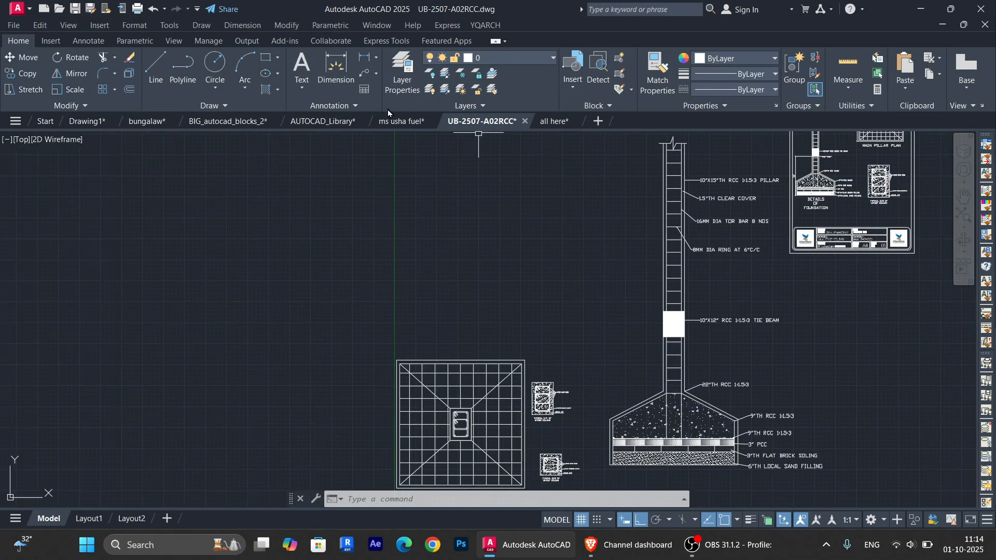
# - Return to Drawing1 and read the remaining Part 3 topics and the Part 4 Finalization & Output list
pyautogui.click(86, 123)
pyautogui.scroll(-2, 365, 369)
pyautogui.moveTo(365, 370); pyautogui.dragTo(421, 230, button='middle')
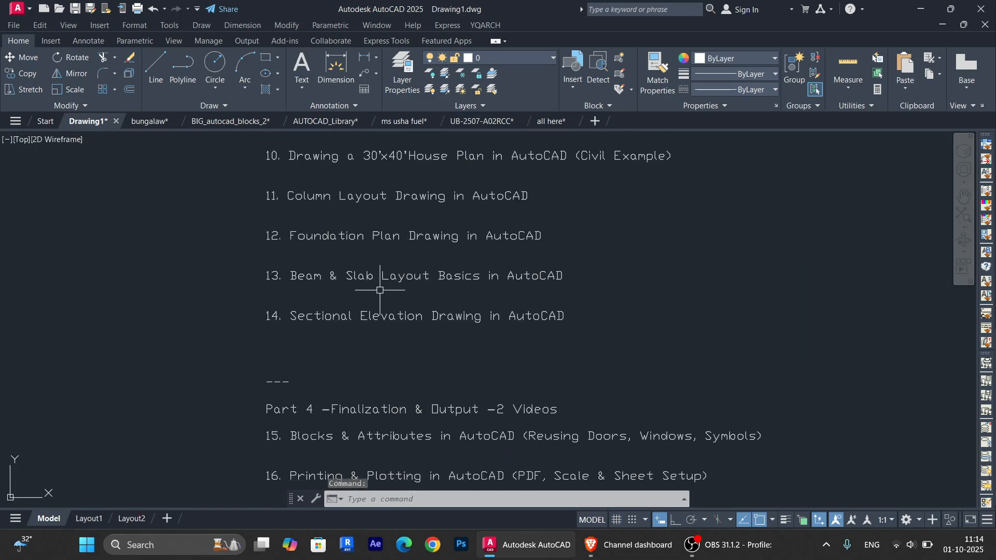
pyautogui.scroll(4, 379, 290)
pyautogui.scroll(-2, 396, 294)
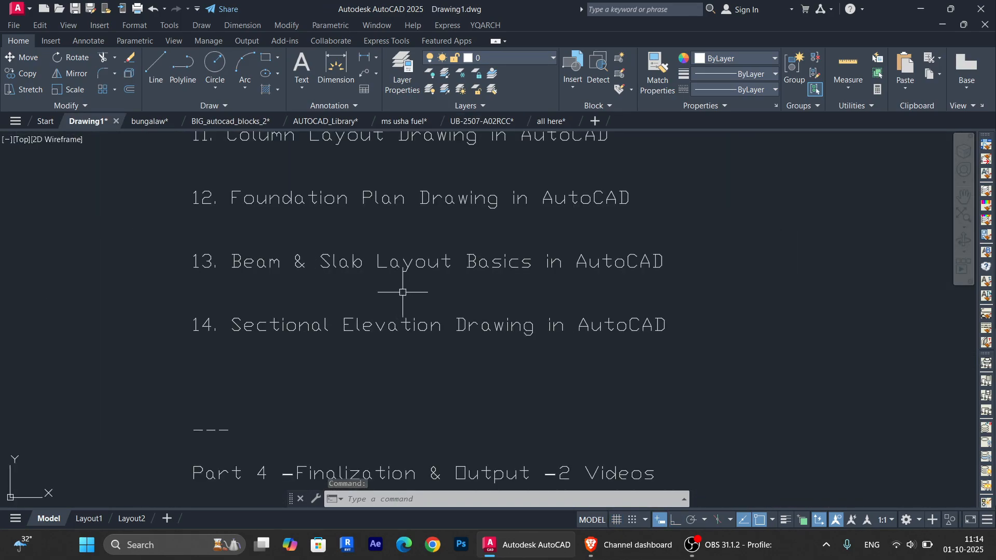
pyautogui.moveTo(403, 289)
pyautogui.mouseDown(button='middle')
pyautogui.moveTo(480, 156)
pyautogui.moveTo(435, 213)
pyautogui.moveTo(385, 229)
pyautogui.moveTo(337, 270)
pyautogui.mouseUp(button='middle')
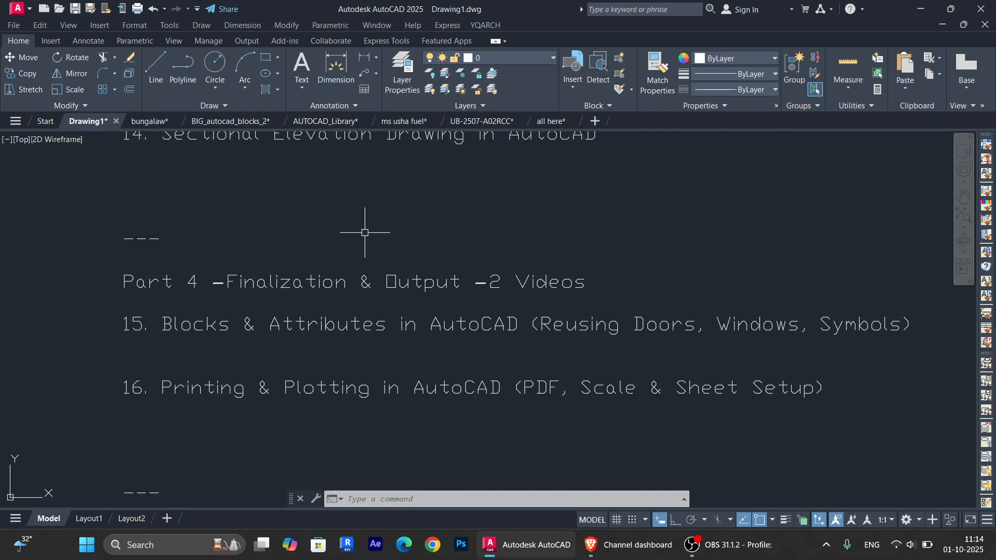
pyautogui.scroll(2, 364, 233)
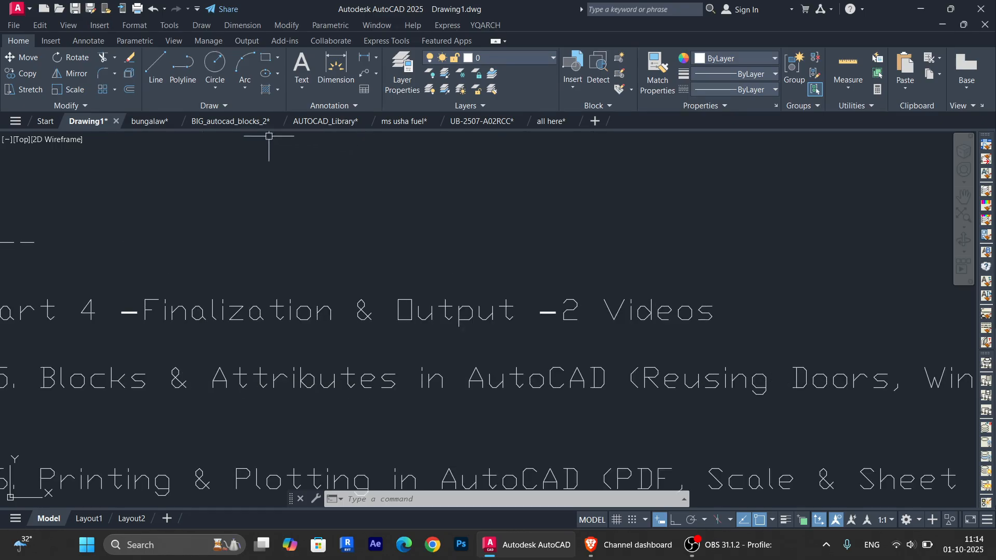
pyautogui.scroll(-2, 222, 187)
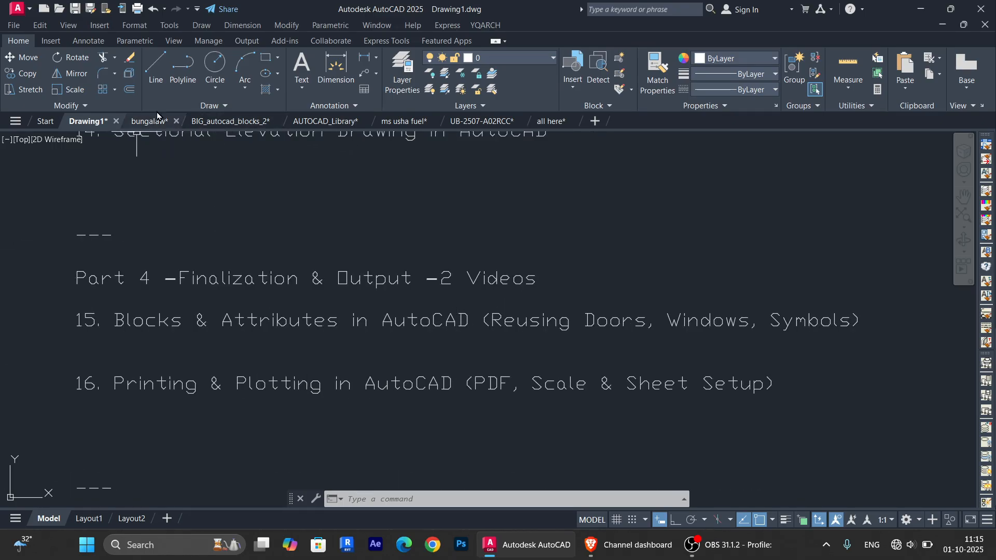
# - Switch to BIG_autocad_blocks_2 and browse the furniture, door and dining table blocks
pyautogui.click(224, 120)
pyautogui.scroll(3, 441, 339)
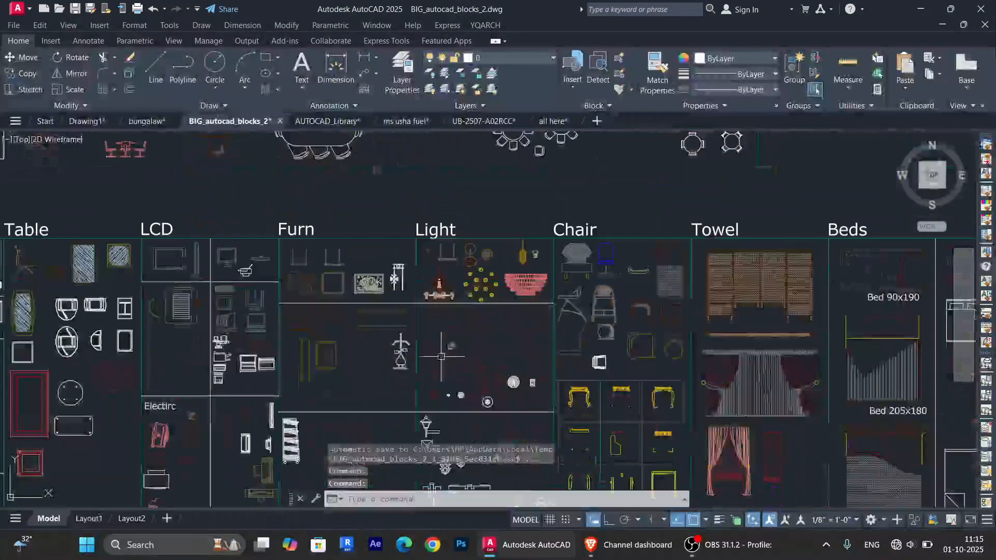
pyautogui.moveTo(382, 332); pyautogui.dragTo(608, 369, button='middle')
pyautogui.scroll(-1, 609, 368)
pyautogui.moveTo(446, 357)
pyautogui.mouseDown(button='middle')
pyautogui.moveTo(454, 334)
pyautogui.moveTo(528, 337)
pyautogui.mouseUp(button='middle')
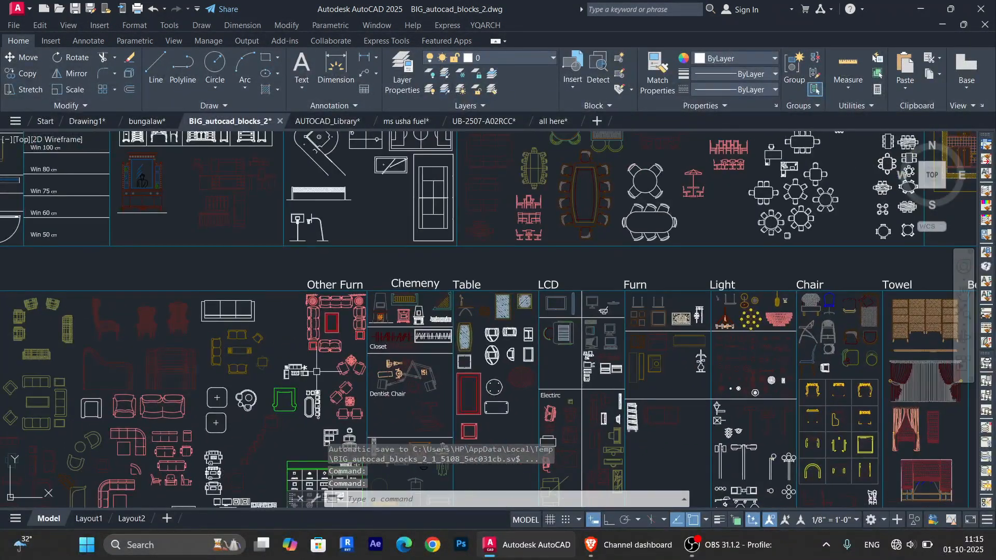
pyautogui.moveTo(325, 369); pyautogui.dragTo(547, 316, button='middle')
pyautogui.scroll(-2, 548, 320)
pyautogui.moveTo(622, 354); pyautogui.dragTo(515, 443, button='middle')
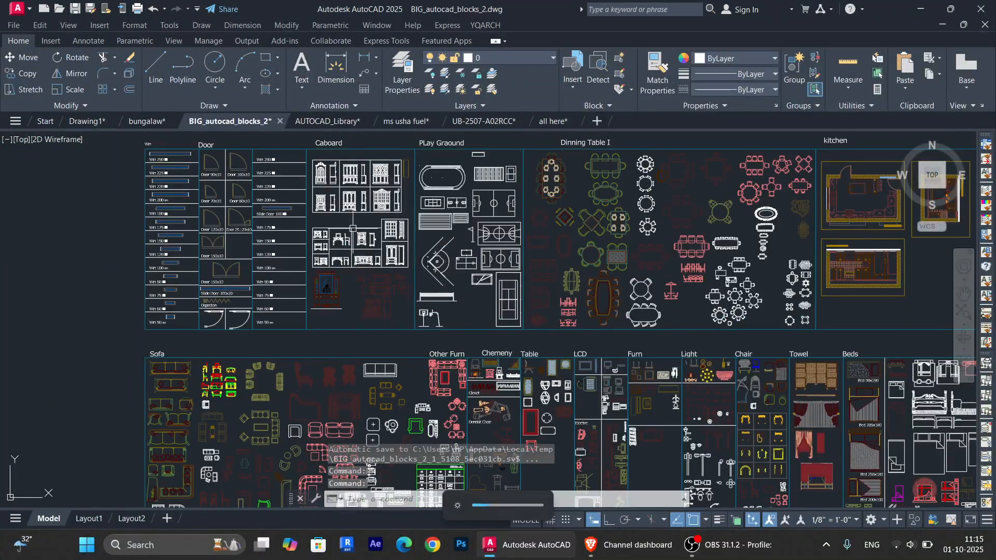
# - Browse the kitchen, bed, carpet, office furniture and bathroom blocks in BIG_autocad_blocks_2
pyautogui.moveTo(775, 246); pyautogui.dragTo(478, 208, button='middle')
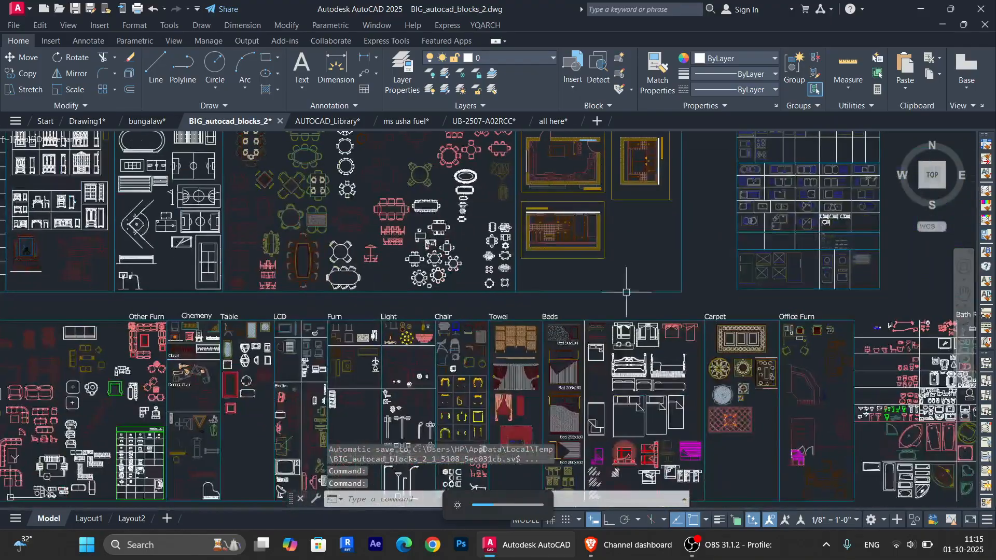
pyautogui.scroll(2, 663, 318)
pyautogui.moveTo(673, 327); pyautogui.dragTo(455, 293, button='middle')
pyautogui.scroll(-4, 506, 268)
pyautogui.scroll(5, 705, 283)
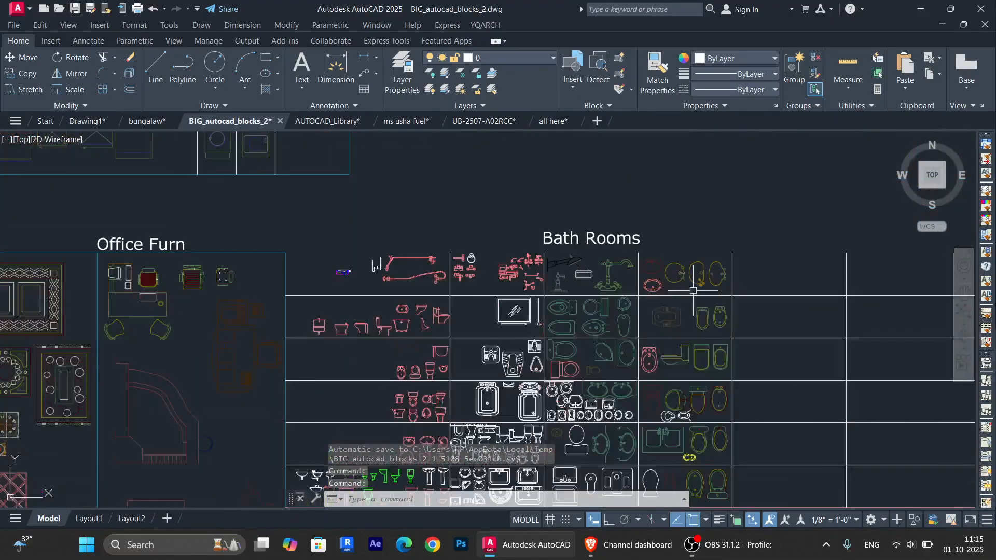
# - Switch to AUTOCAD_Library and browse the furniture and door and window block groups
pyautogui.click(342, 123)
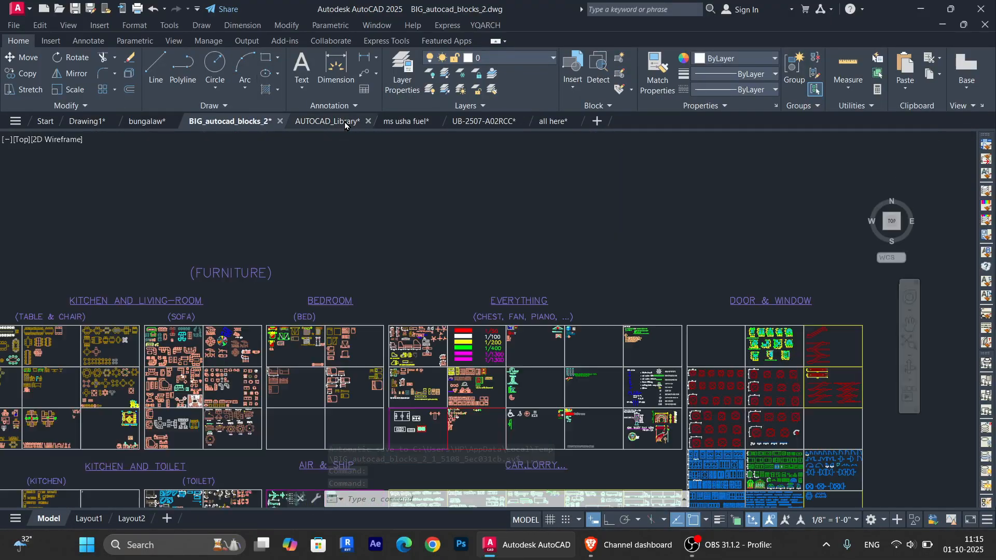
pyautogui.moveTo(712, 389); pyautogui.dragTo(657, 258, button='middle')
pyautogui.scroll(4, 688, 320)
pyautogui.moveTo(742, 418); pyautogui.dragTo(749, 393, button='middle')
pyautogui.scroll(-2, 858, 222)
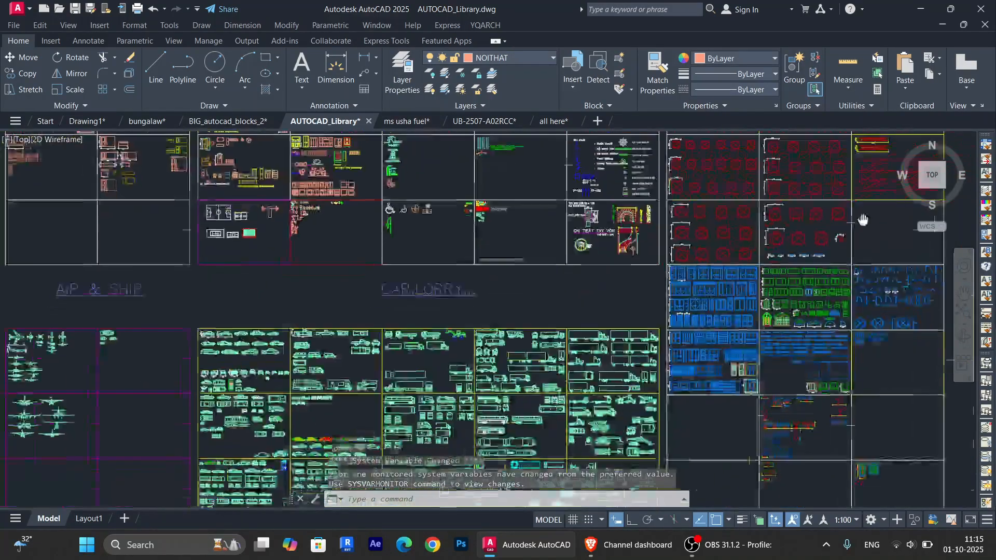
# - Examine the car and lorry blocks in AUTOCAD_Library up close
pyautogui.moveTo(863, 220); pyautogui.dragTo(891, 187, button='middle')
pyautogui.scroll(4, 565, 294)
pyautogui.moveTo(565, 293); pyautogui.dragTo(732, 234, button='middle')
pyautogui.scroll(-4, 630, 292)
pyautogui.scroll(6, 596, 304)
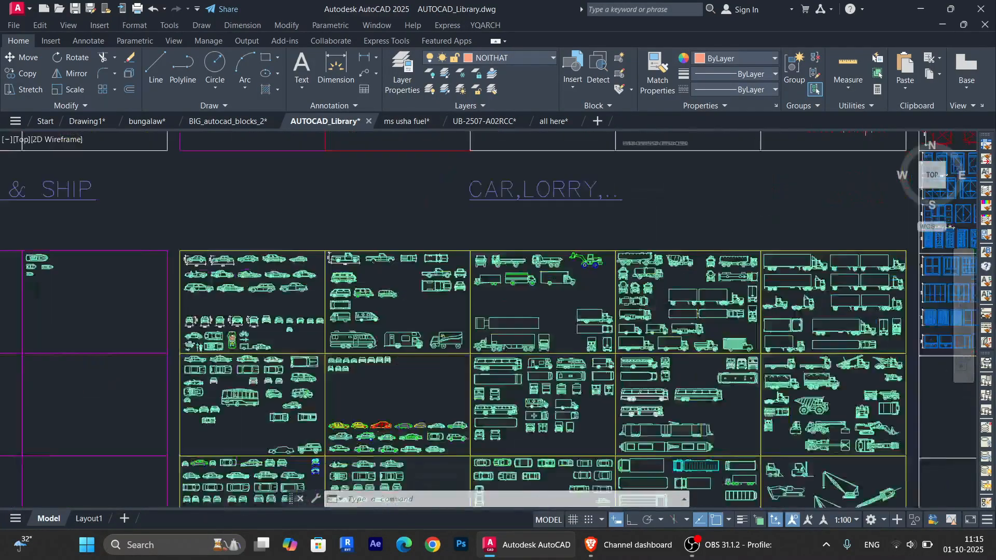
pyautogui.moveTo(576, 288); pyautogui.dragTo(784, 241, button='middle')
pyautogui.scroll(-2, 464, 286)
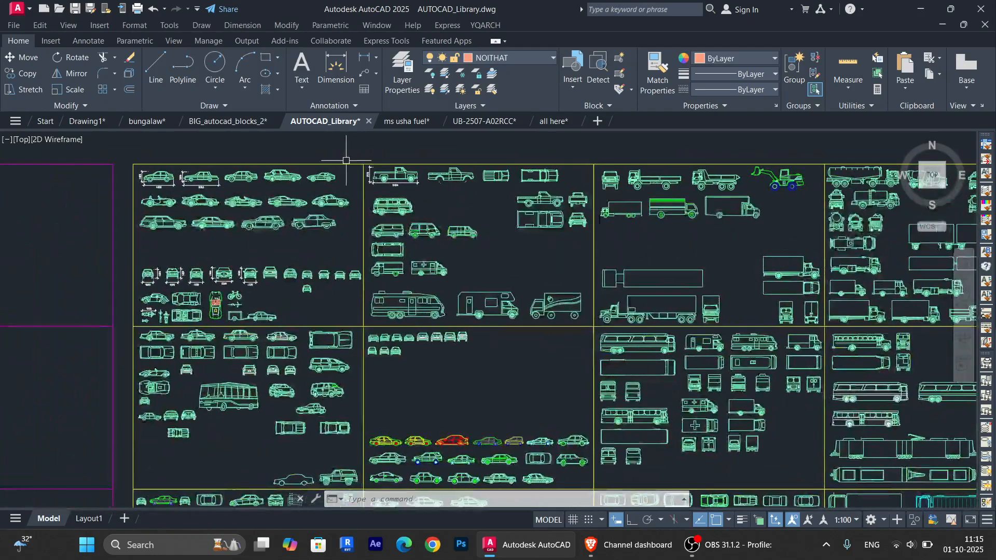
# - Return to Drawing1 and read the Part 4 topics and the closing course summary notes
pyautogui.click(73, 123)
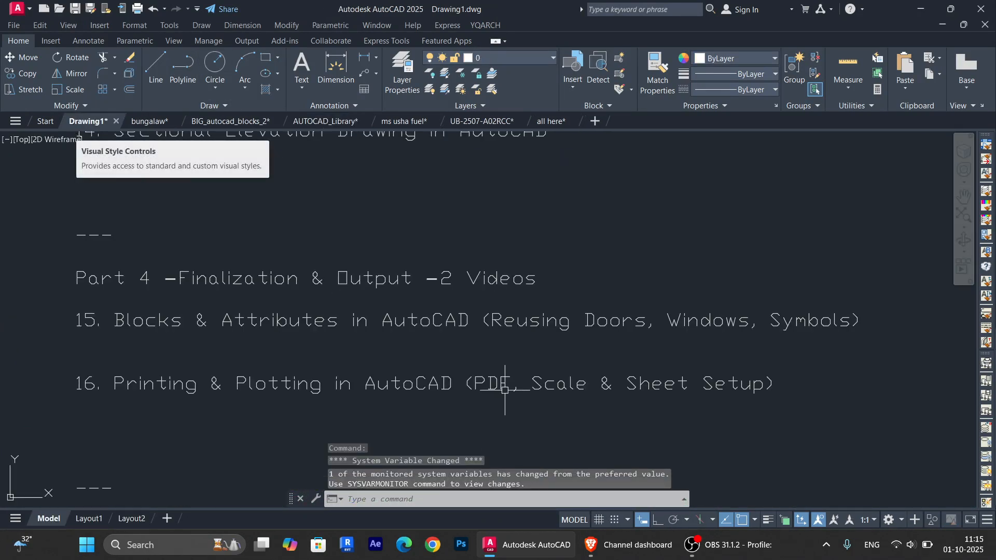
pyautogui.scroll(-2, 518, 370)
pyautogui.moveTo(520, 370); pyautogui.dragTo(543, 270, button='middle')
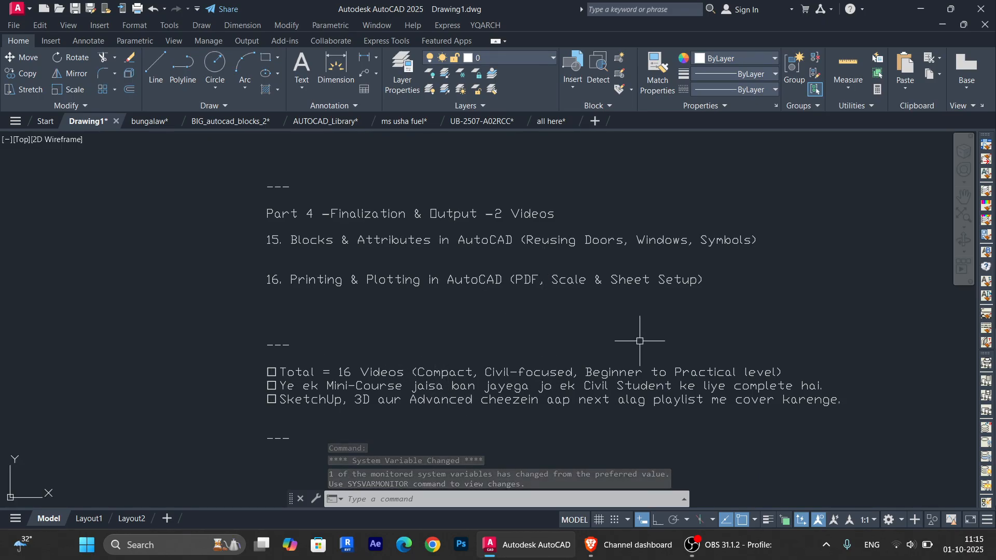
# - Go back through the playlist text to the Final Playlist Structure heading and the Part 1 Basics topics
pyautogui.scroll(-2, 642, 335)
pyautogui.moveTo(642, 335); pyautogui.dragTo(614, 438, button='middle')
pyautogui.moveTo(531, 196)
pyautogui.mouseDown(button='middle')
pyautogui.moveTo(507, 318)
pyautogui.moveTo(462, 390)
pyautogui.moveTo(380, 449)
pyautogui.mouseUp(button='middle')
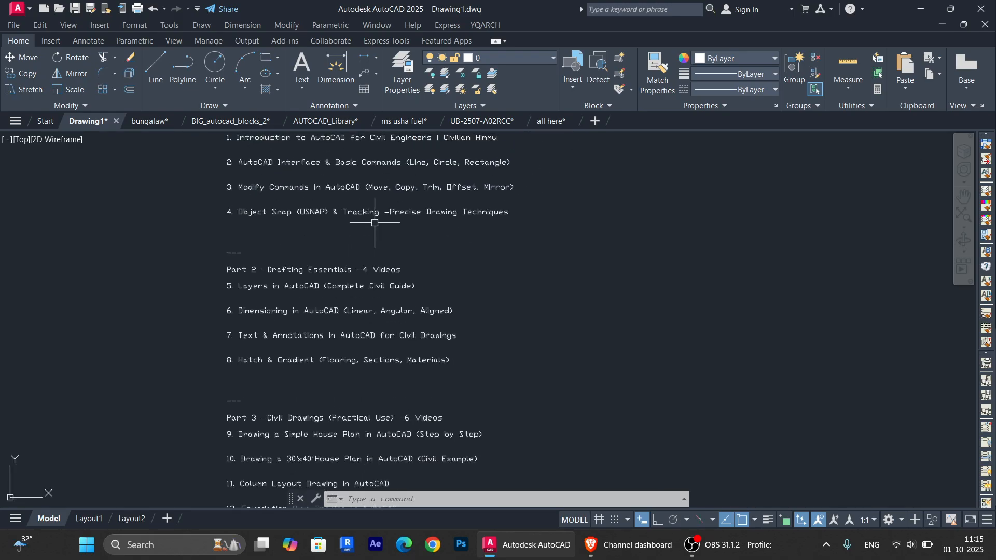
pyautogui.scroll(2, 348, 153)
pyautogui.moveTo(347, 154); pyautogui.dragTo(230, 235, button='middle')
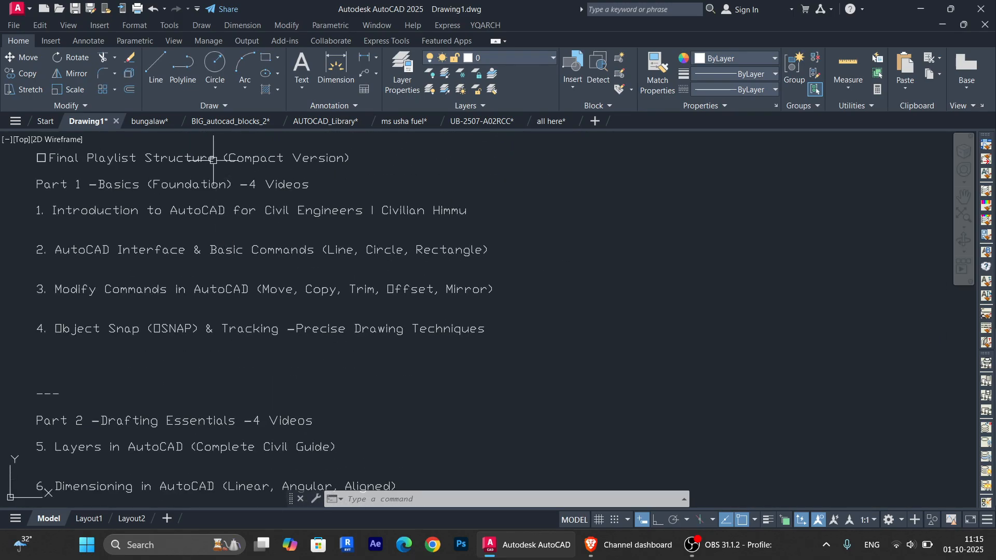
# - Revisit the fuel station layout in ms usha fuel and open the recent road pcc drawing
pyautogui.click(404, 121)
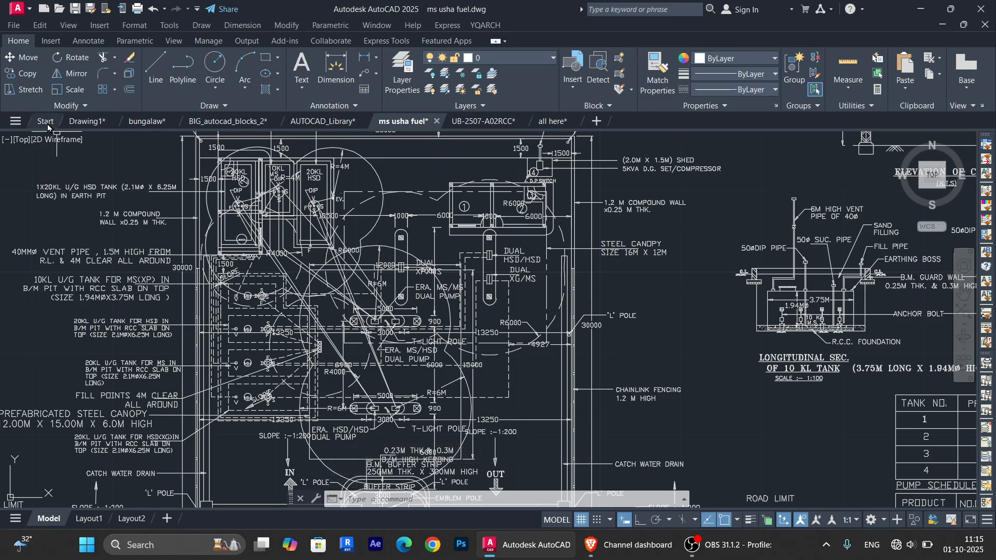
pyautogui.click(45, 124)
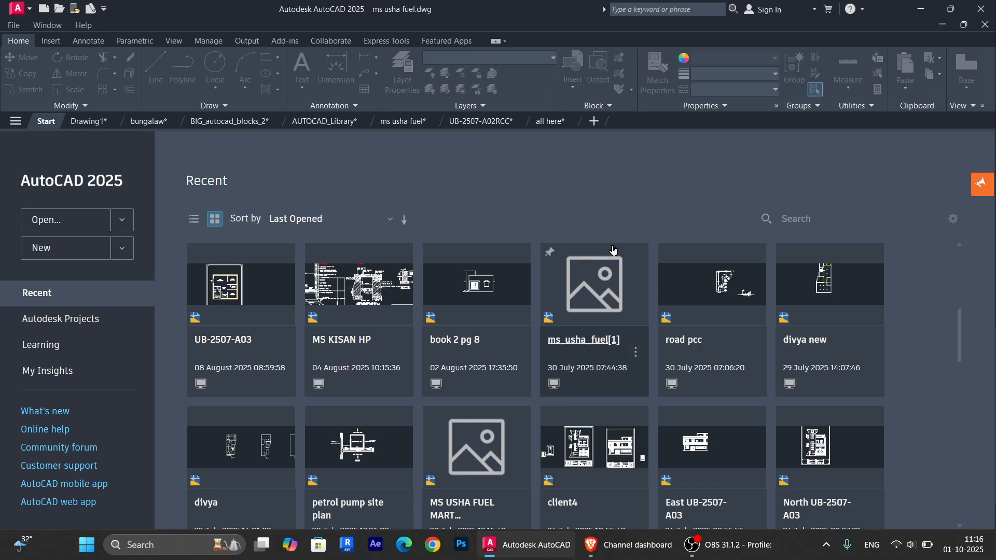
pyautogui.click(704, 283)
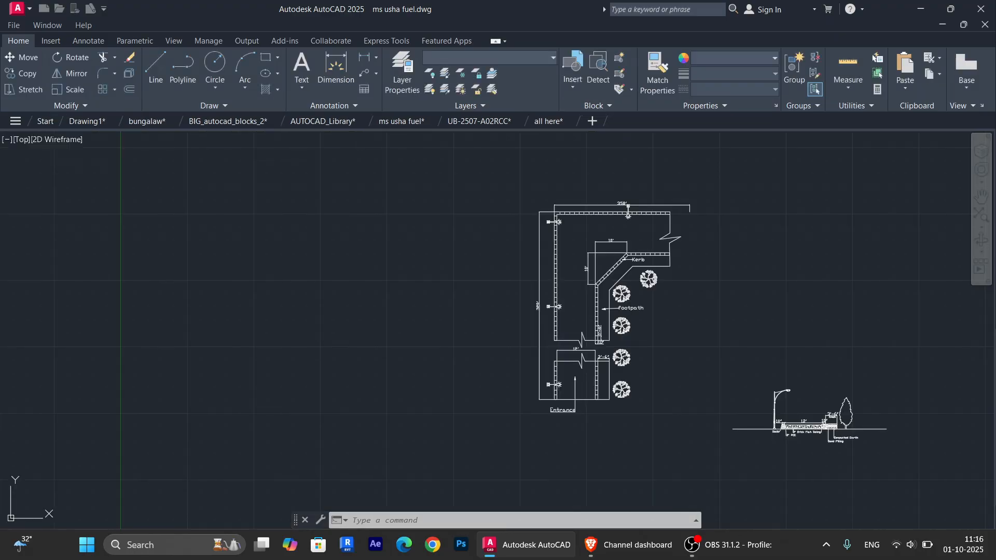
# - Examine the road pcc cross-section with its kerb, brick soling and footpath details, and return to the road plan
pyautogui.scroll(4, 616, 301)
pyautogui.moveTo(738, 371); pyautogui.dragTo(196, 175, button='middle')
pyautogui.scroll(4, 542, 427)
pyautogui.moveTo(552, 414); pyautogui.dragTo(525, 450, button='middle')
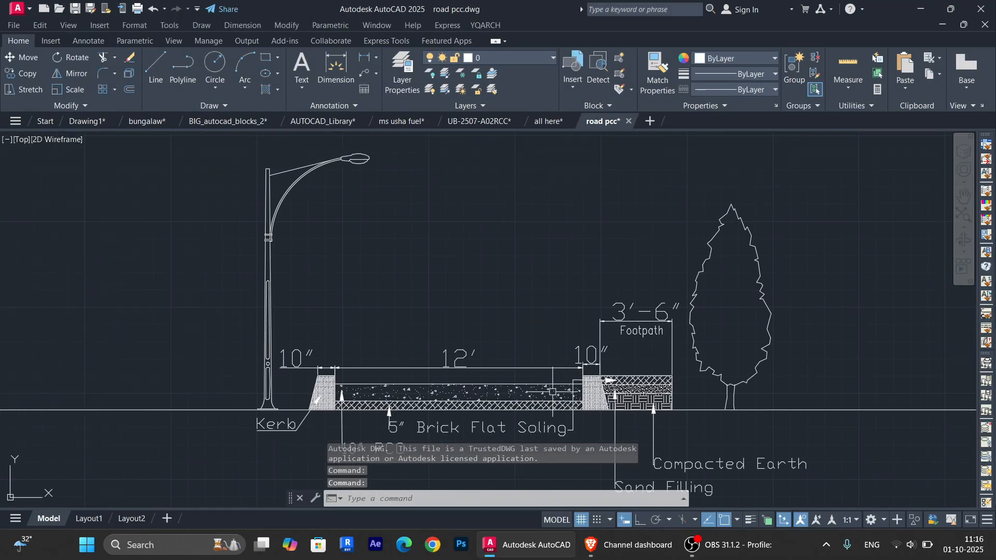
pyautogui.scroll(-3, 443, 390)
pyautogui.moveTo(500, 415); pyautogui.dragTo(858, 438, button='middle')
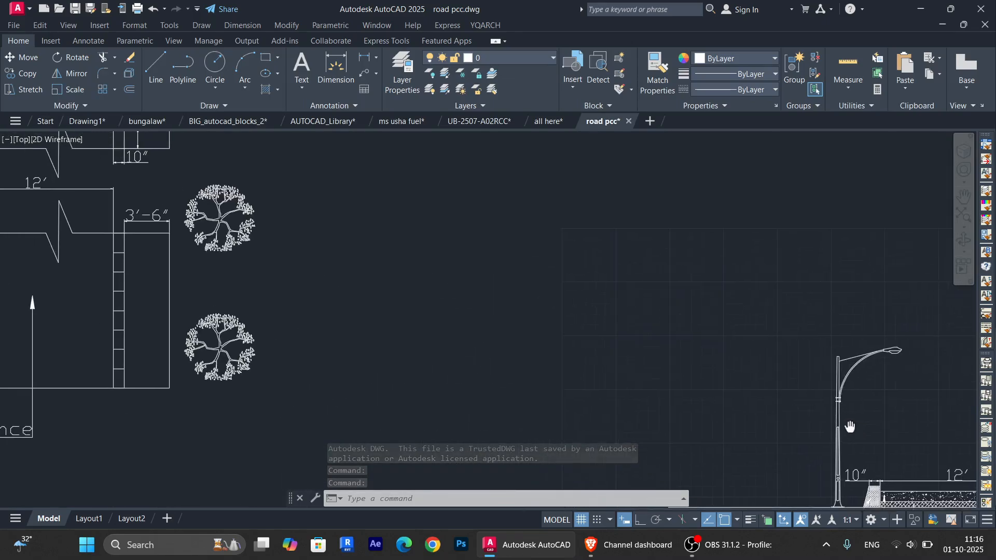
pyautogui.scroll(-2, 560, 231)
pyautogui.moveTo(560, 231); pyautogui.dragTo(850, 450, button='middle')
pyautogui.scroll(-2, 580, 396)
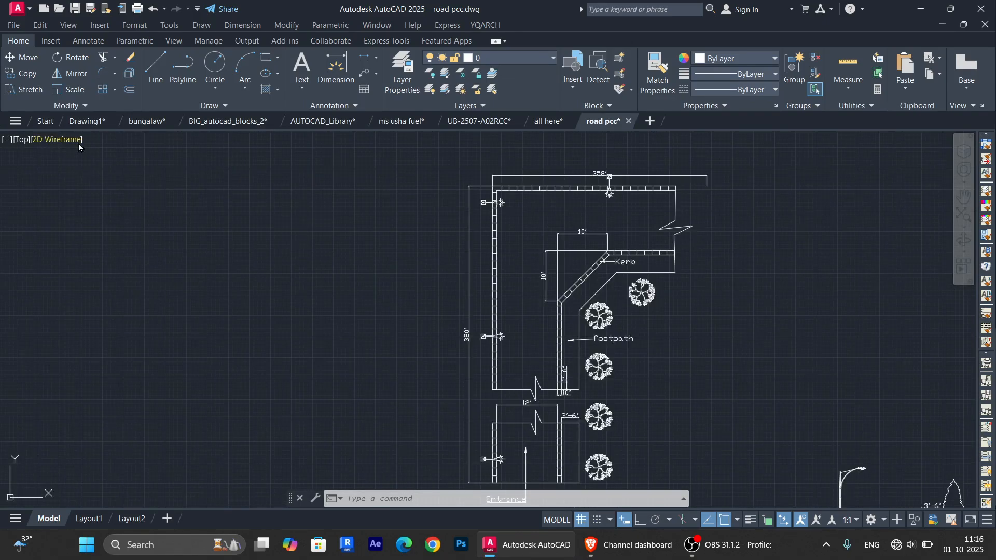
# - Go to the start page and browse the recent drawings down to the oldest files and back
pyautogui.click(31, 120)
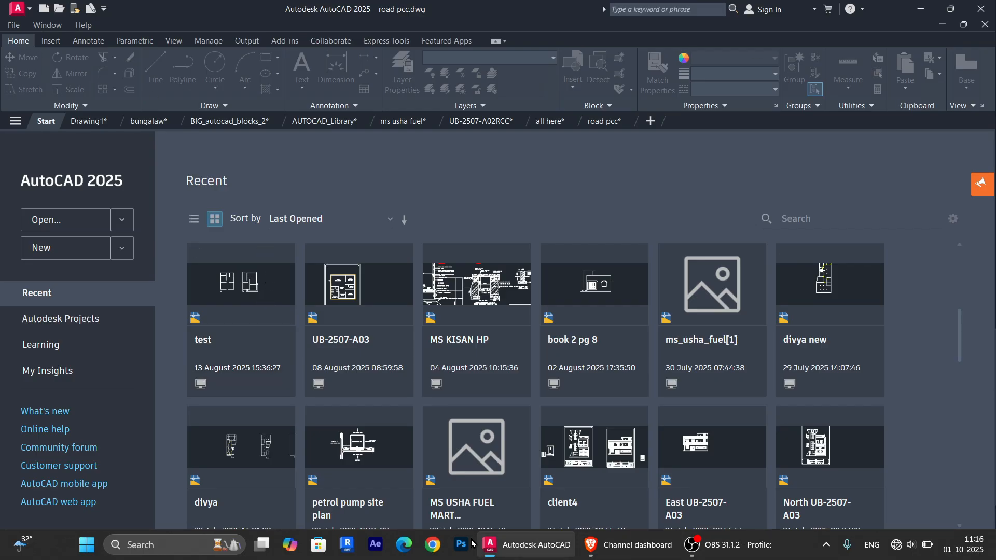
pyautogui.scroll(-20, 570, 370)
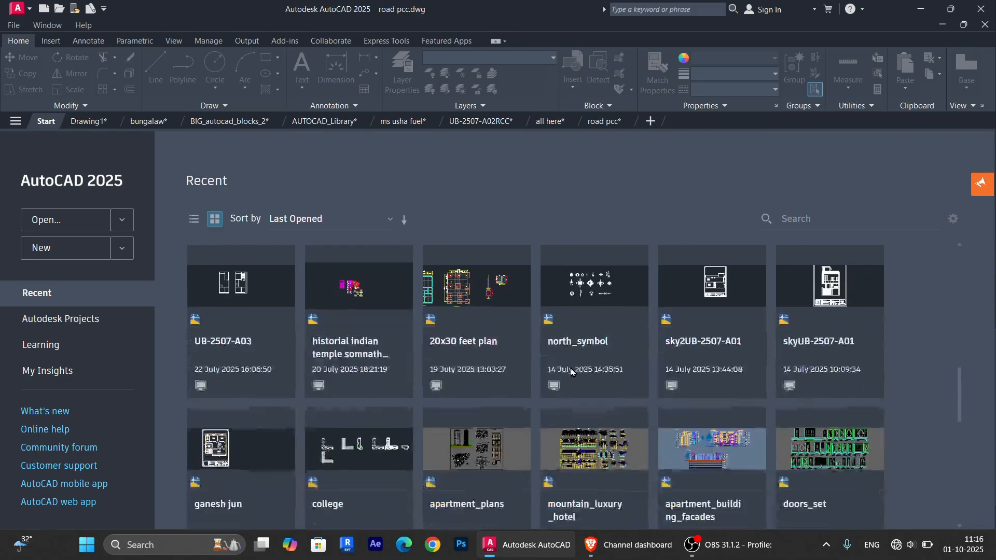
pyautogui.scroll(2, 571, 372)
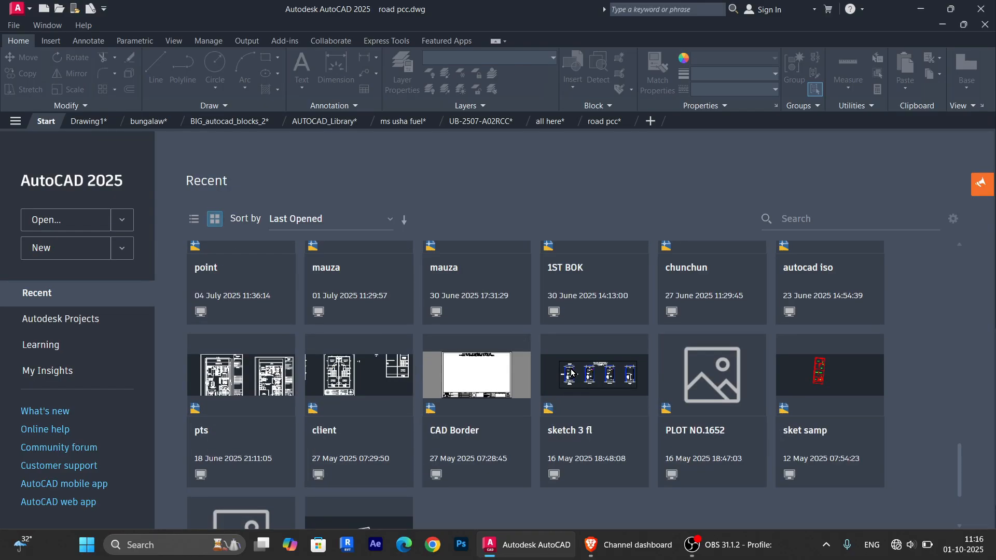
pyautogui.scroll(-2, 571, 372)
pyautogui.scroll(20, 572, 375)
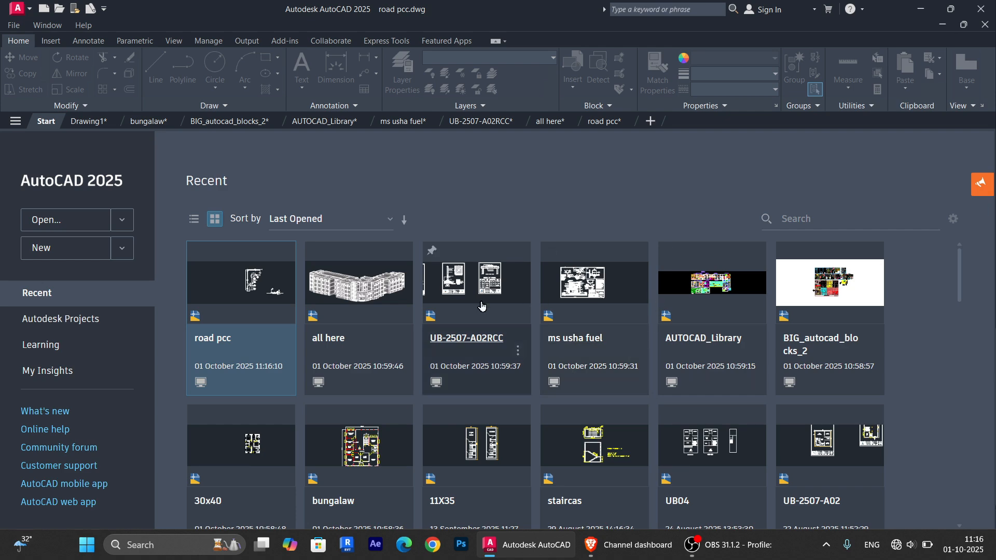
pyautogui.scroll(-5, 696, 378)
pyautogui.scroll(-2, 704, 389)
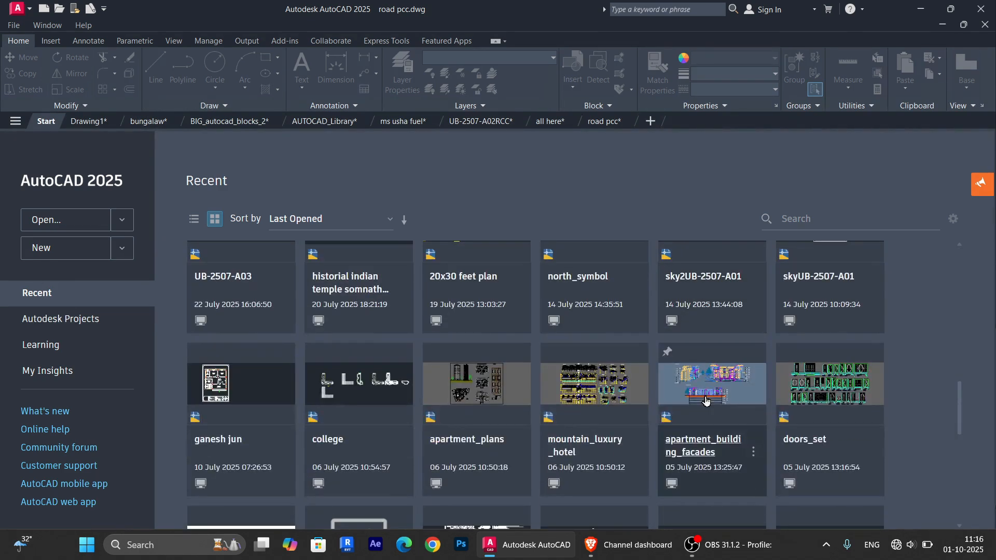
pyautogui.scroll(10, 606, 386)
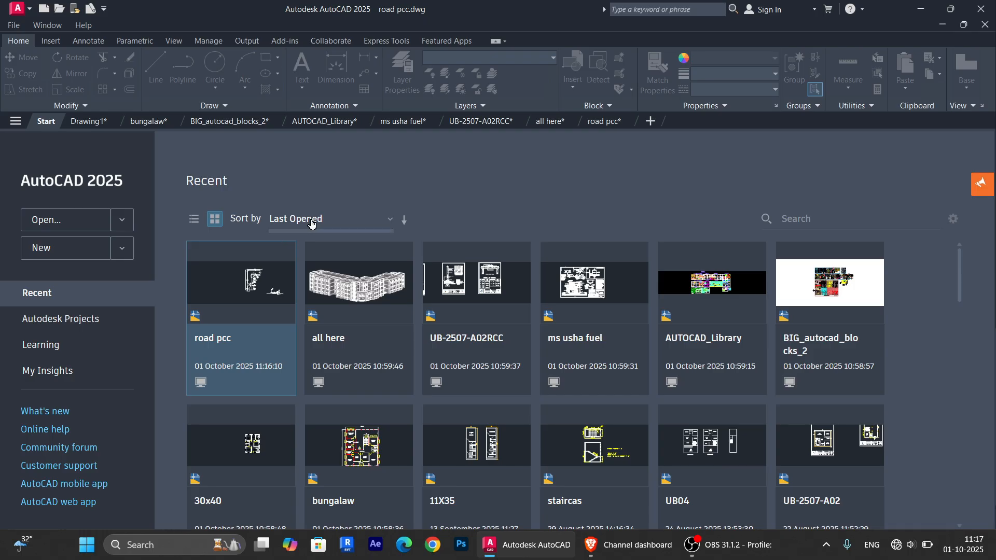
# - Create a new blank drawing and place it first among the open drawings, ahead of Drawing1
pyautogui.click(91, 249)
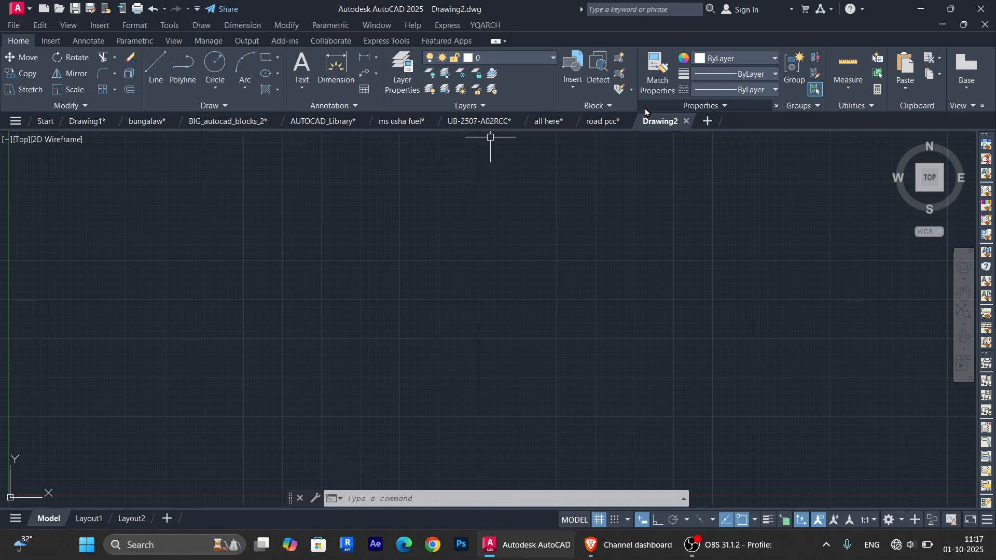
pyautogui.moveTo(666, 125)
pyautogui.moveTo(666, 125)
pyautogui.mouseDown()
pyautogui.moveTo(313, 143)
pyautogui.moveTo(151, 108)
pyautogui.moveTo(85, 129)
pyautogui.mouseUp()
pyautogui.click(85, 124)
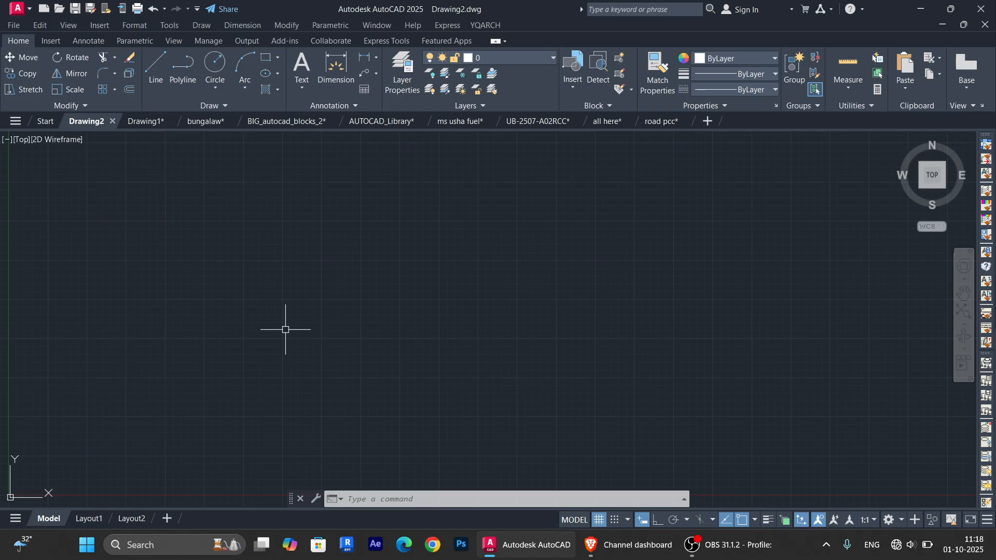
# - Start saving the new drawing and create a folder named AutoCAD Civil Series inside the AutoCAD folder in Documents
pyautogui.click(13, 26)
pyautogui.click(123, 164)
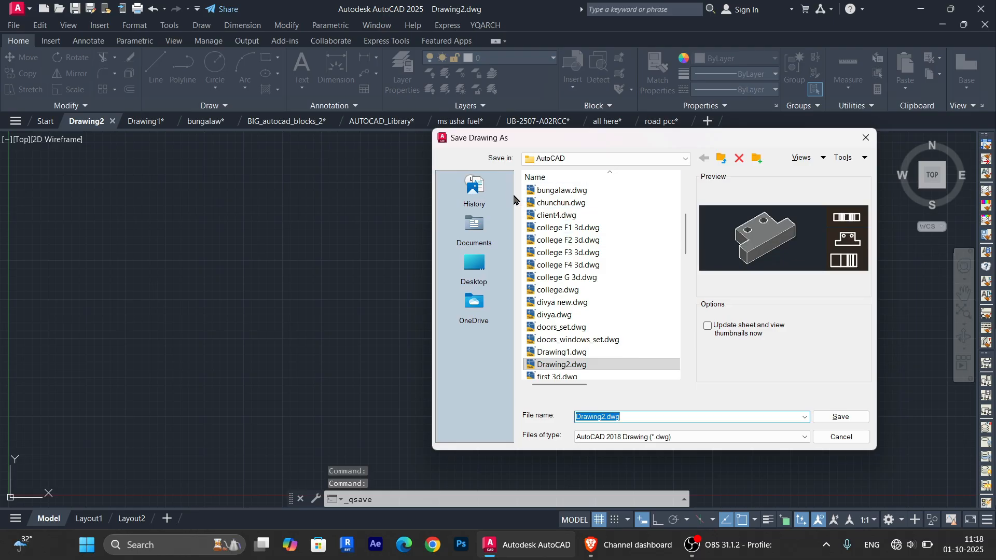
pyautogui.click(473, 228)
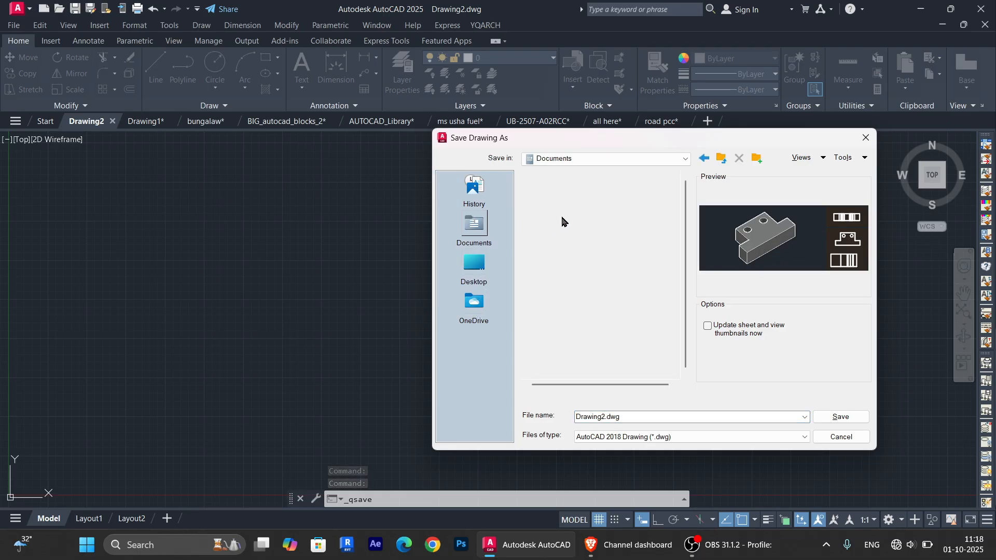
pyautogui.doubleClick(576, 215)
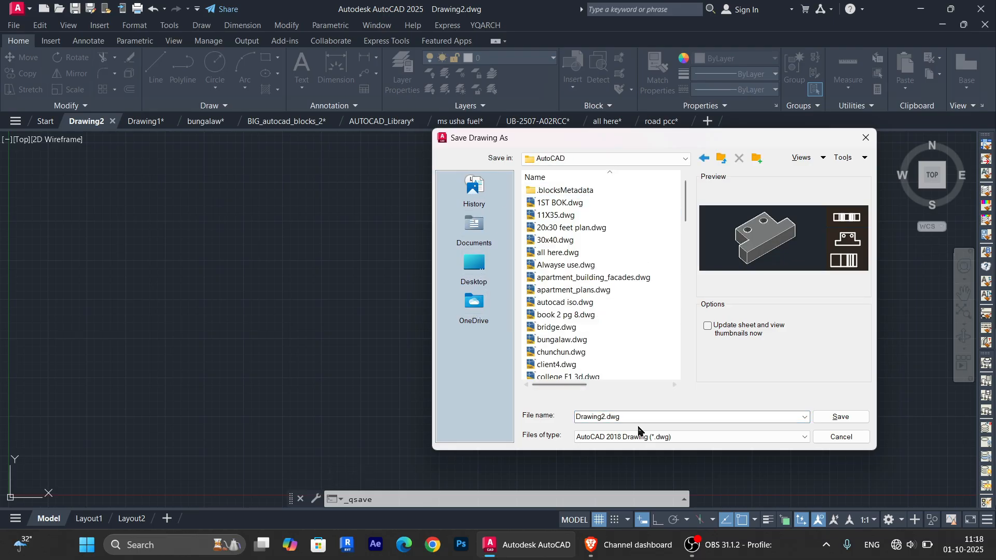
pyautogui.rightClick(666, 244)
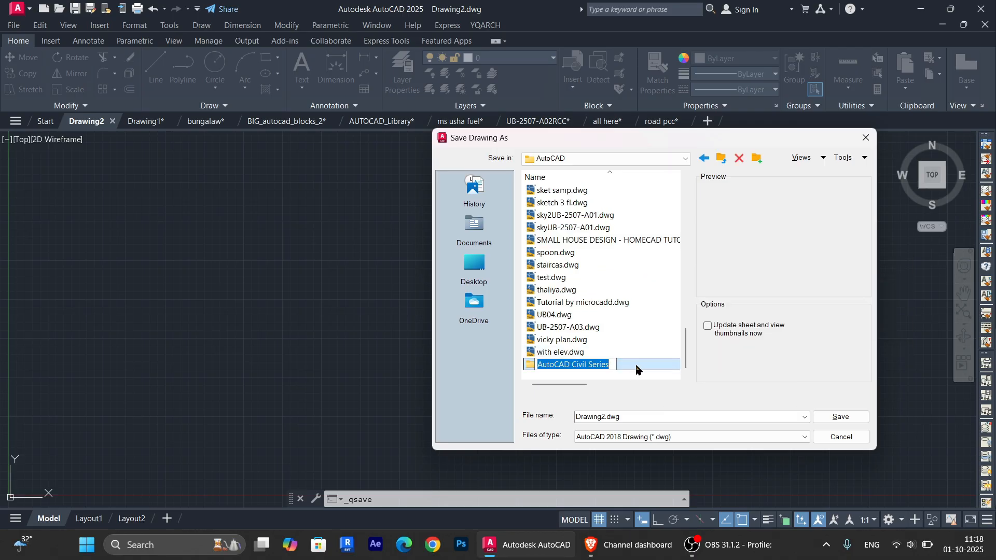
pyautogui.click(639, 365)
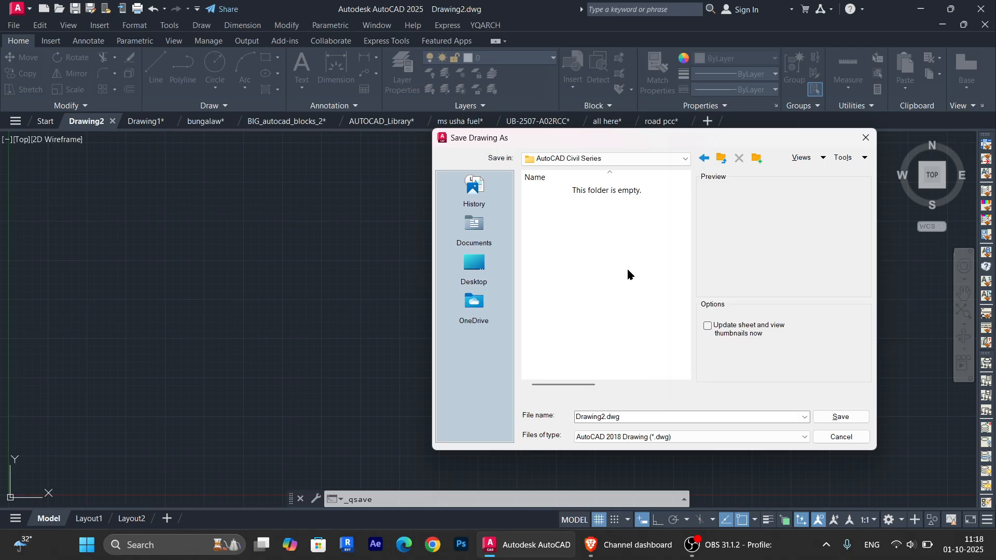
# - Save the drawing as class 1 in the AutoCAD Civil Series folder
pyautogui.doubleClick(640, 418)
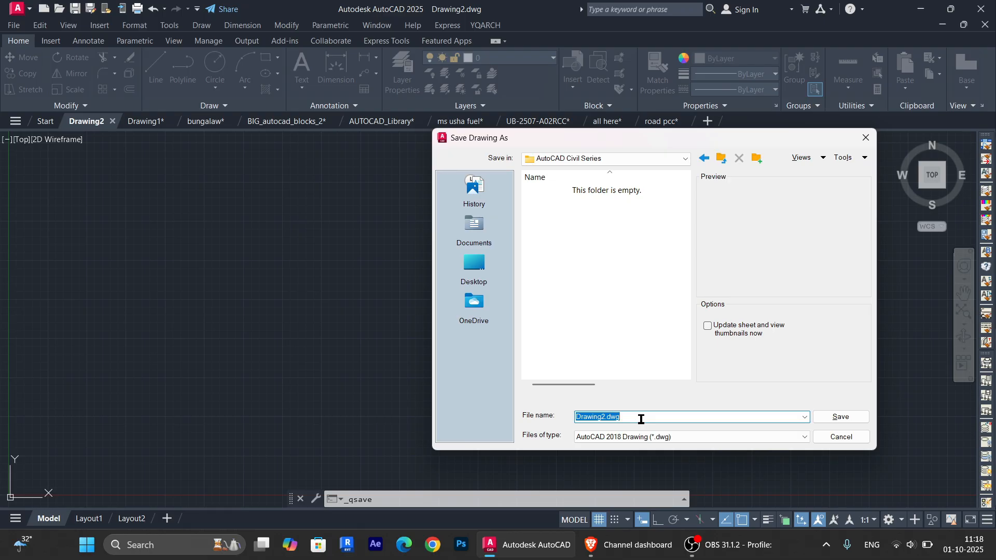
pyautogui.write('class 1')
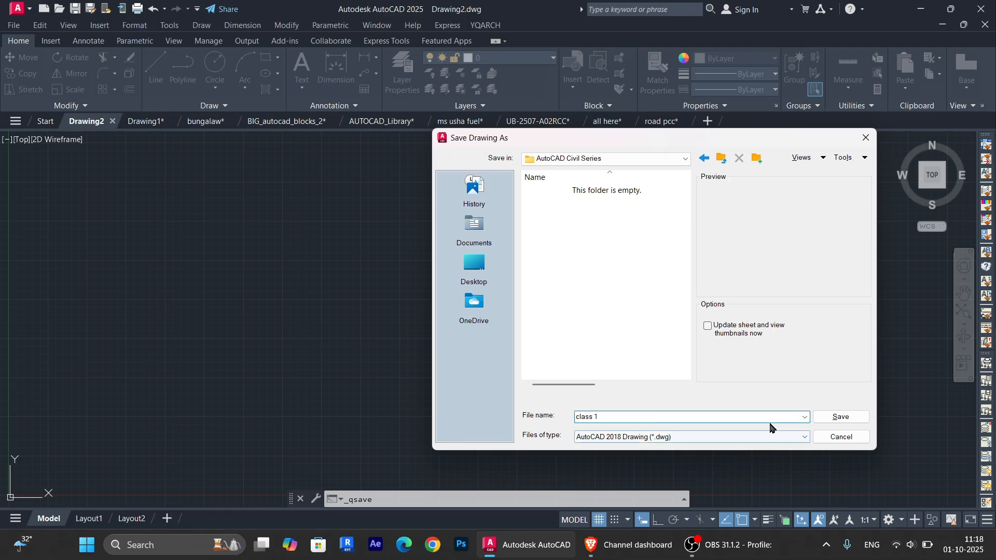
pyautogui.click(829, 417)
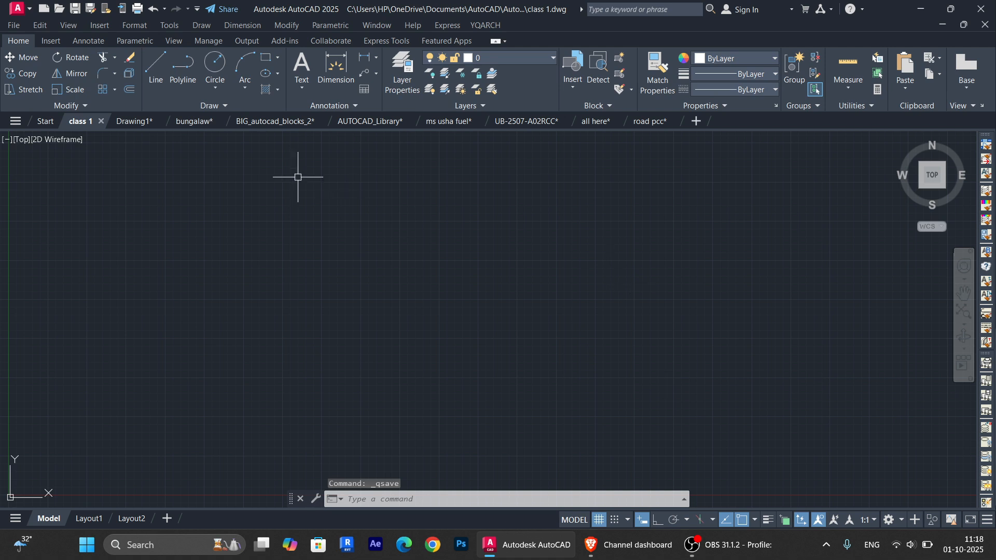
# - Look through the Insert, Annotate, Parametric and View tool sets and return to the Home tools
pyautogui.moveTo(88, 124)
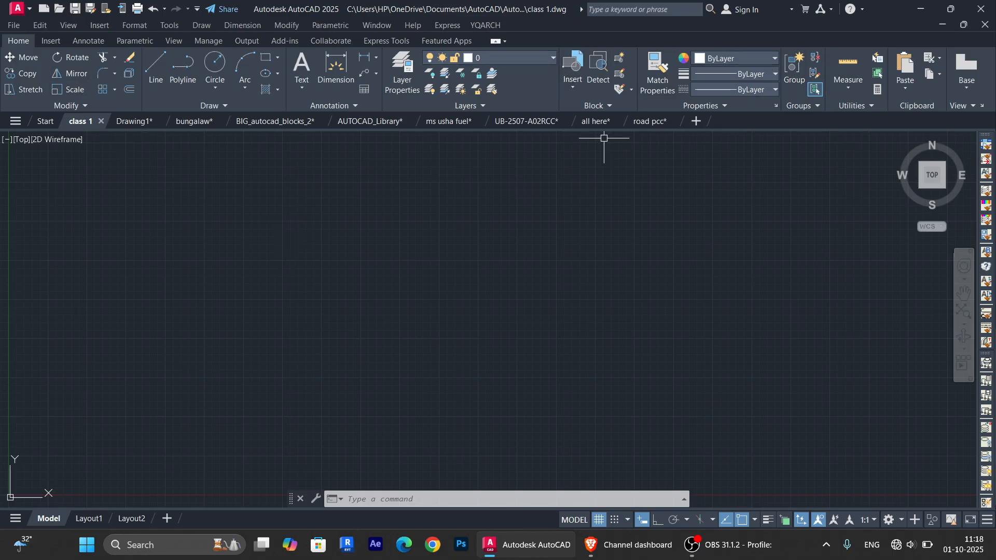
pyautogui.click(50, 41)
pyautogui.click(86, 41)
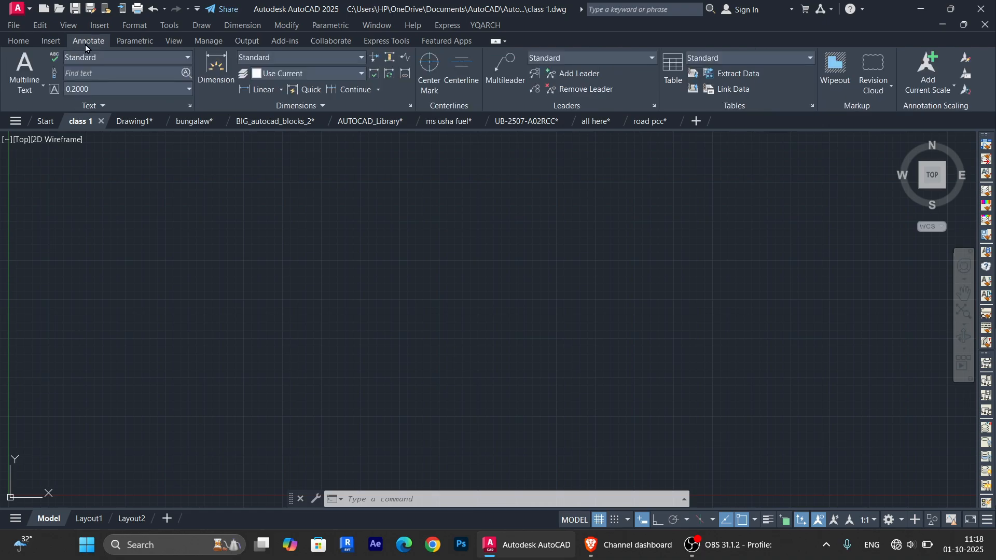
pyautogui.click(135, 37)
pyautogui.click(184, 41)
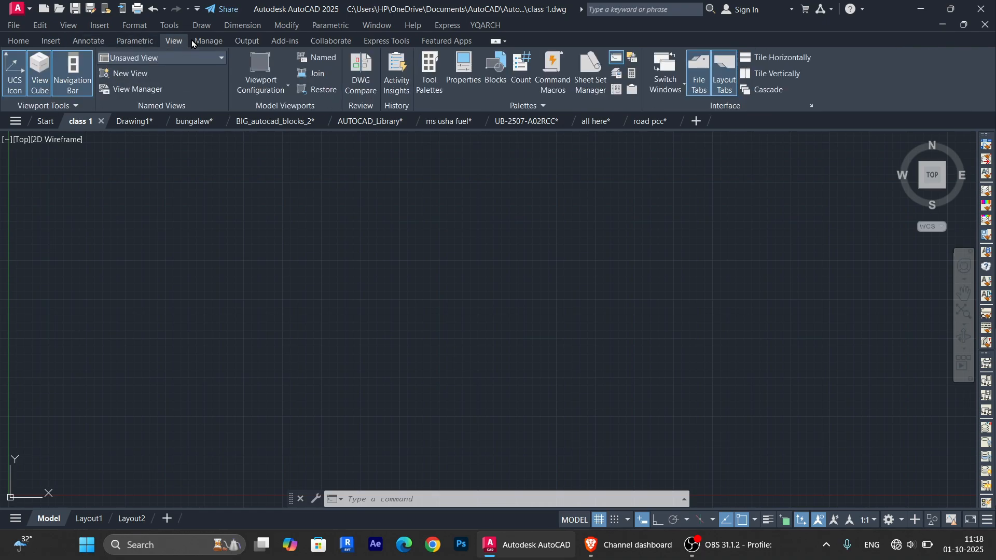
pyautogui.click(29, 41)
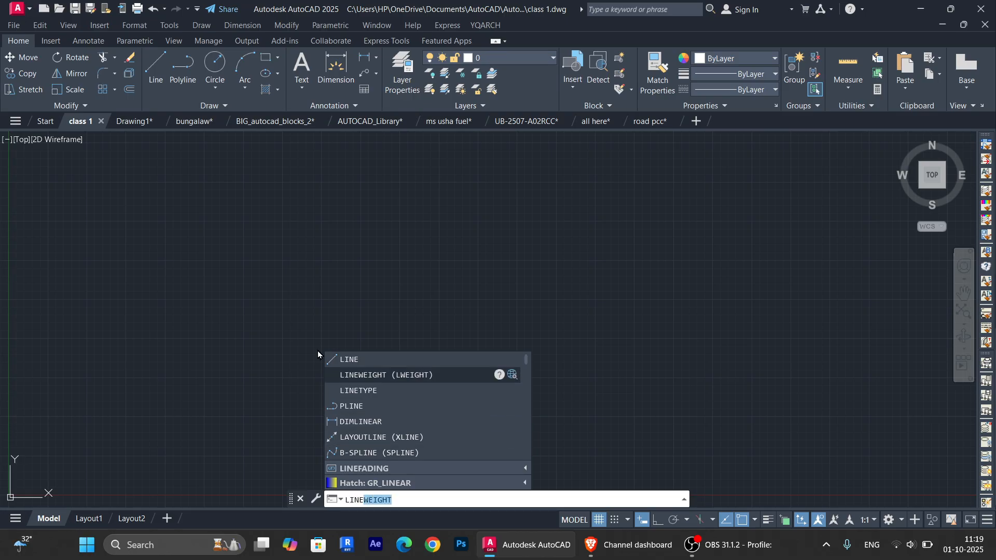
# - Draw two connected line segments forming an inverted V in the middle of the drawing area with the Line command
pyautogui.click(376, 363)
pyautogui.click(358, 352)
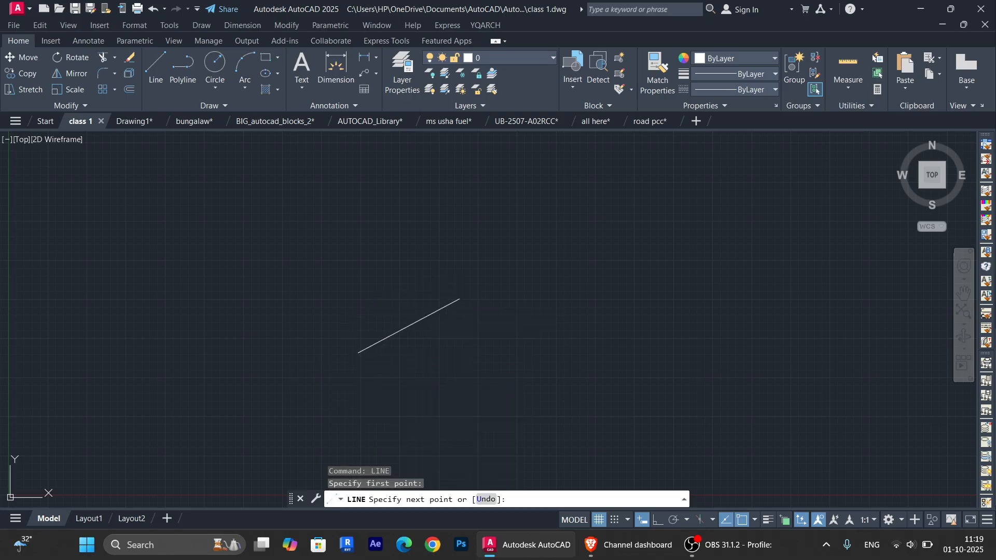
pyautogui.click(459, 299)
pyautogui.click(519, 367)
pyautogui.press('Escape')
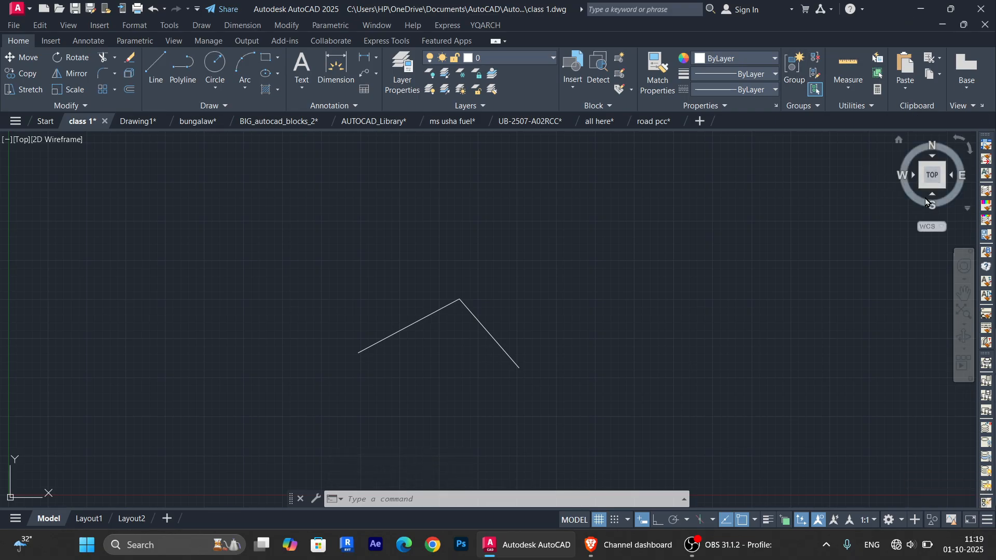
# - Rotate the top view a quarter turn and bring it back to the north-up orientation
pyautogui.press('F12')
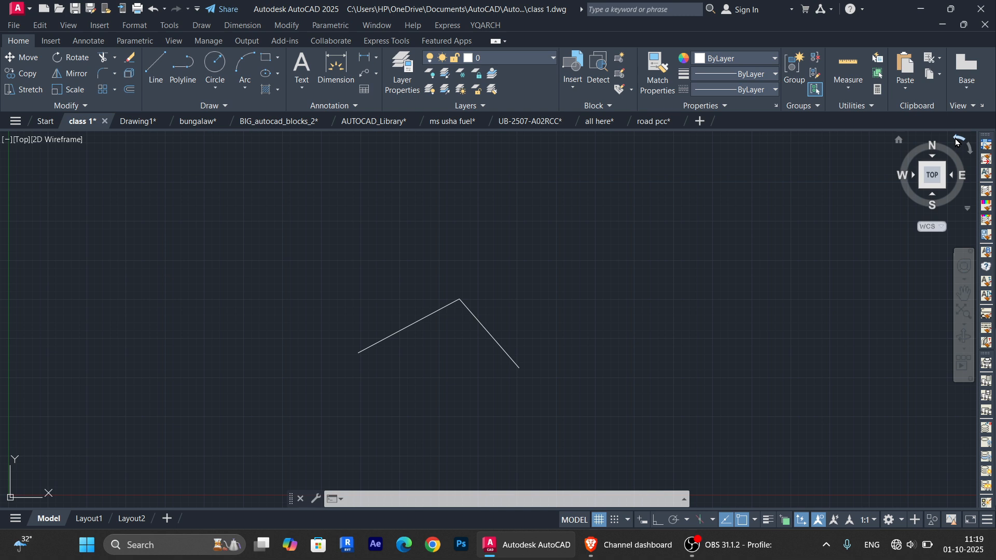
pyautogui.click(963, 140)
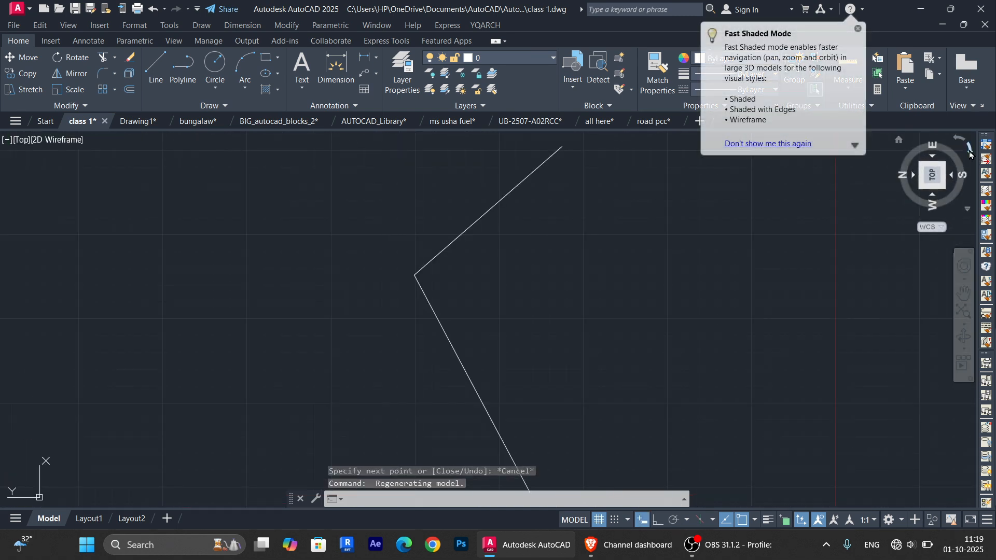
pyautogui.click(968, 150)
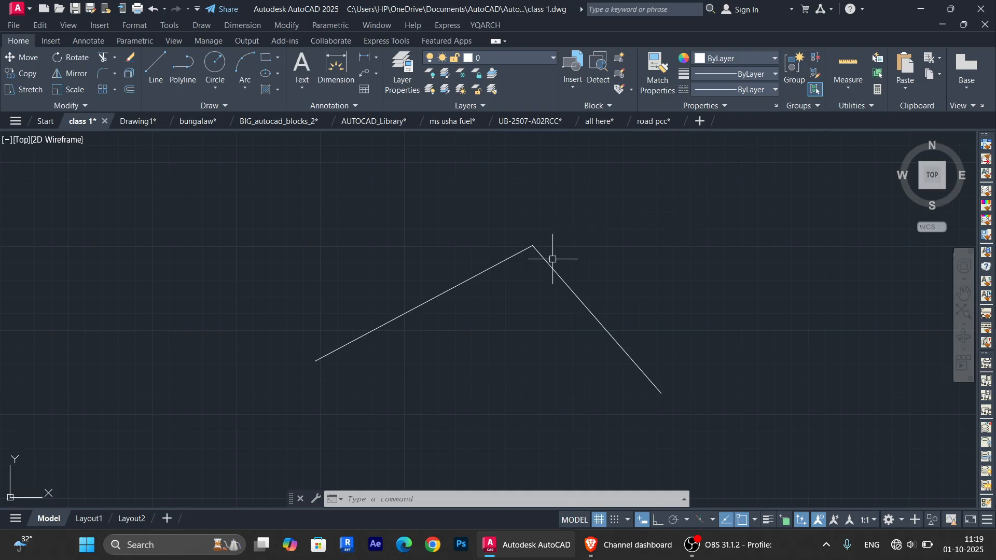
# - Inspect the two connected lines at different zoom levels and fit the view to the drawing extents
pyautogui.scroll(2, 538, 284)
pyautogui.scroll(1, 538, 284)
pyautogui.scroll(-1, 538, 285)
pyautogui.scroll(1, 538, 284)
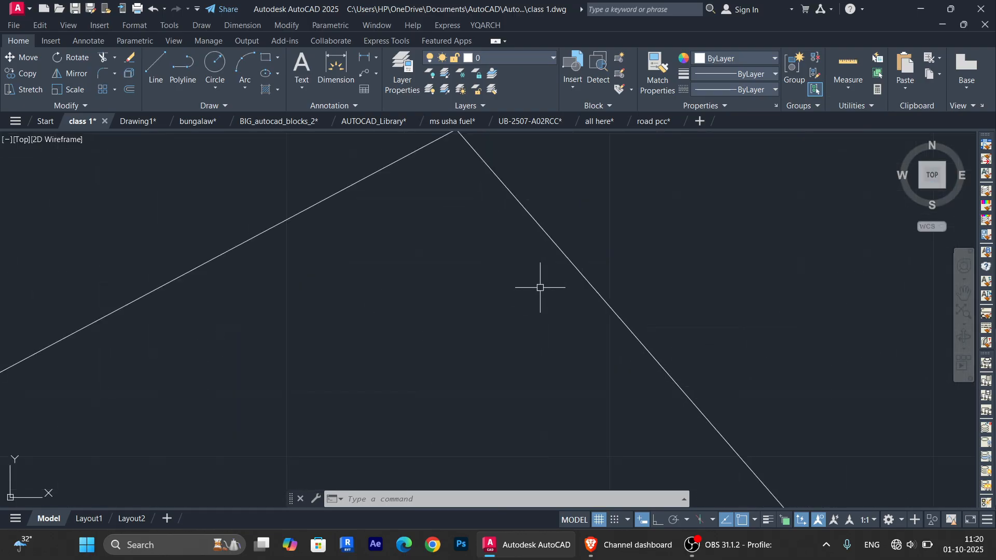
pyautogui.scroll(-5, 537, 284)
pyautogui.scroll(3, 540, 285)
pyautogui.scroll(-6, 540, 285)
pyautogui.scroll(8, 540, 285)
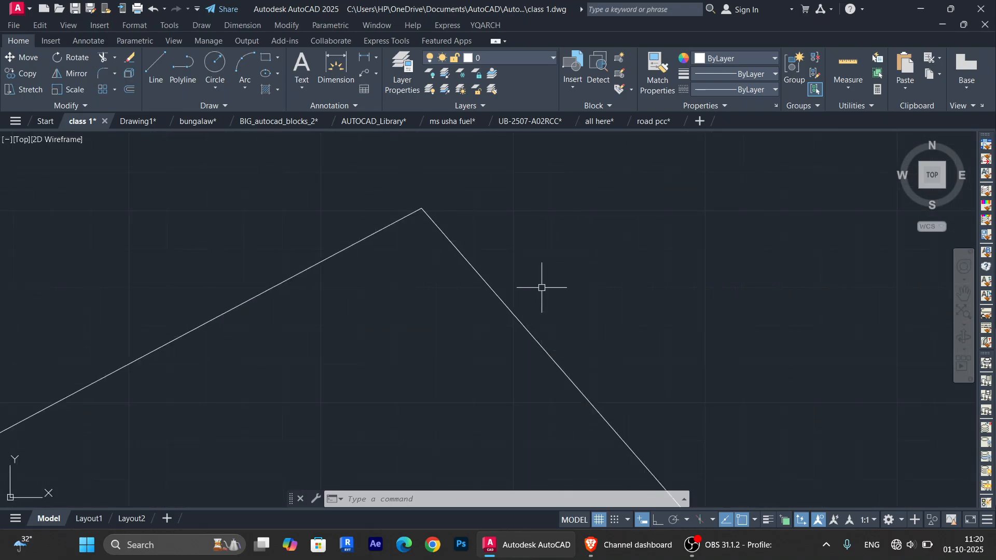
pyautogui.scroll(-1, 542, 288)
pyautogui.scroll(-5, 542, 287)
pyautogui.moveTo(542, 286); pyautogui.dragTo(542, 284, button='middle')
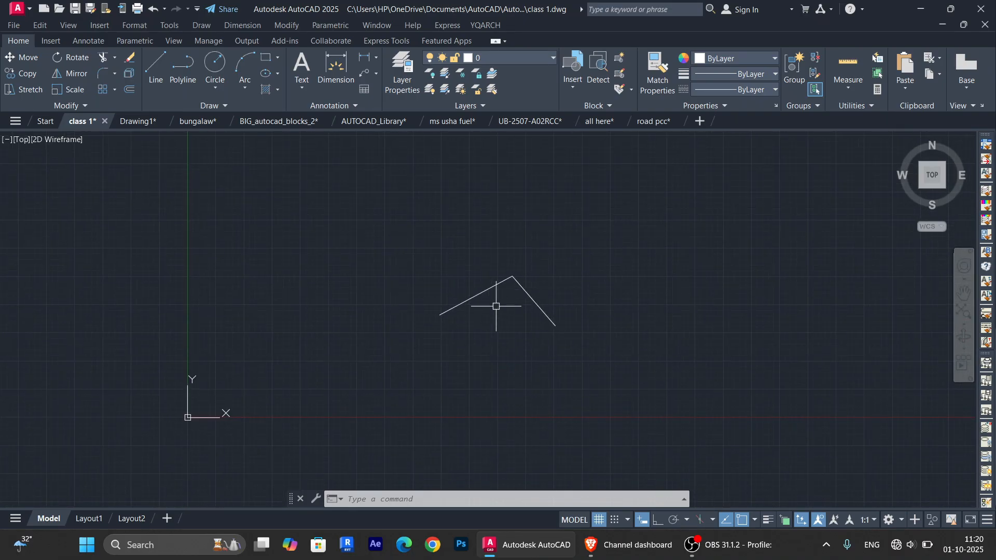
pyautogui.scroll(6, 506, 298)
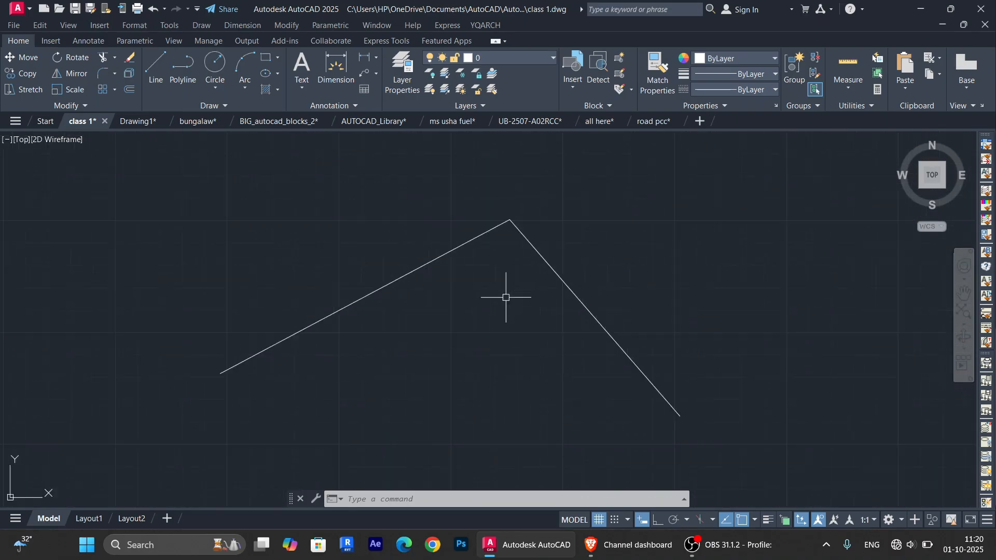
pyautogui.scroll(-4, 507, 300)
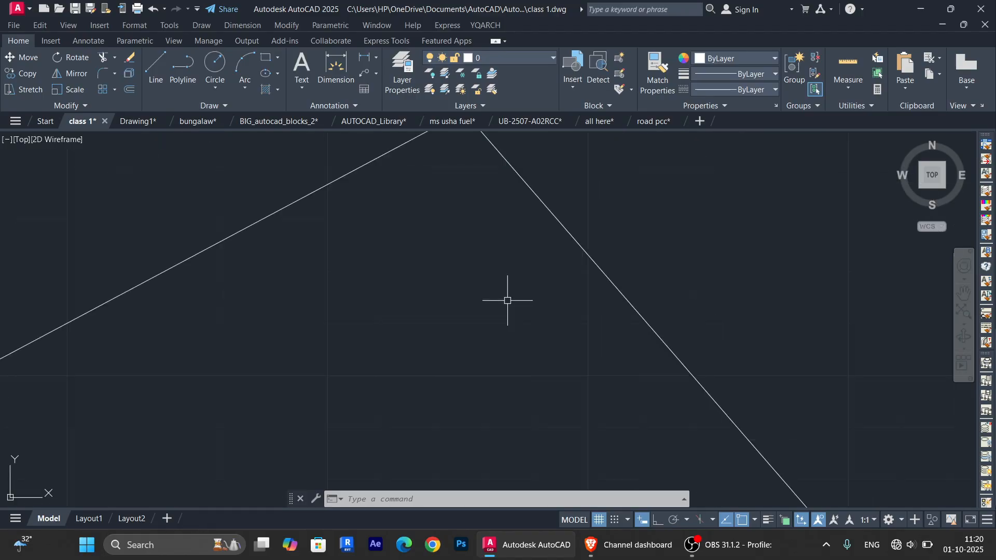
pyautogui.scroll(1, 507, 300)
pyautogui.scroll(-1, 507, 300)
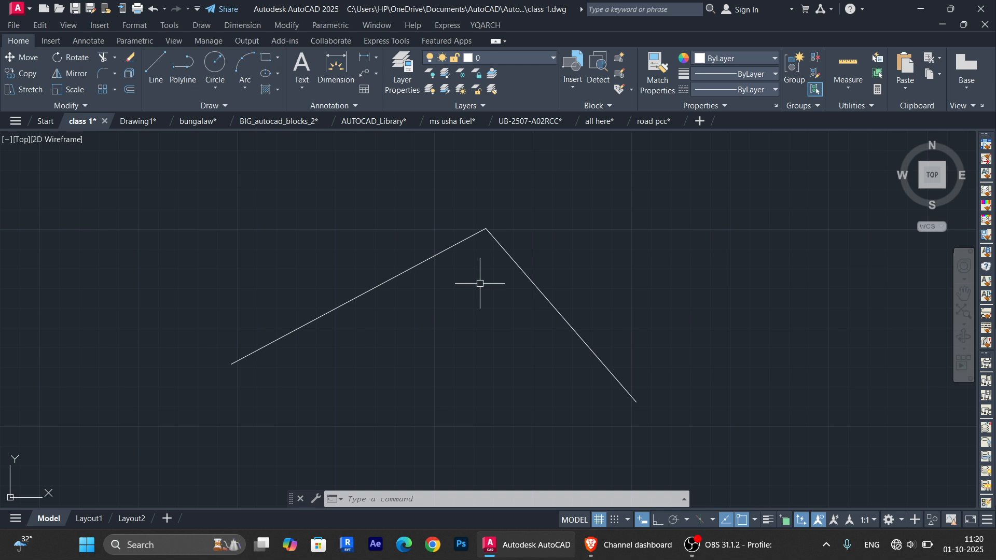
pyautogui.middleClick(506, 281)
pyautogui.middleClick(505, 280)
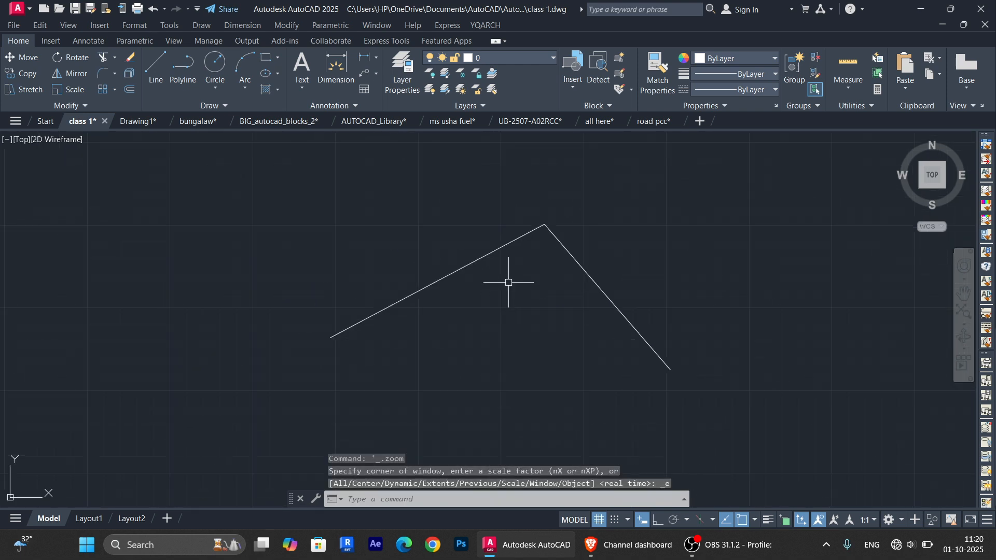
# - Switch to the ms usha fuel drawing and examine the fuel station layout sheet at different zoom levels
pyautogui.moveTo(529, 288)
pyautogui.mouseDown(button='middle')
pyautogui.moveTo(501, 289)
pyautogui.moveTo(480, 316)
pyautogui.moveTo(537, 269)
pyautogui.moveTo(376, 331)
pyautogui.moveTo(308, 268)
pyautogui.moveTo(516, 262)
pyautogui.mouseUp(button='middle')
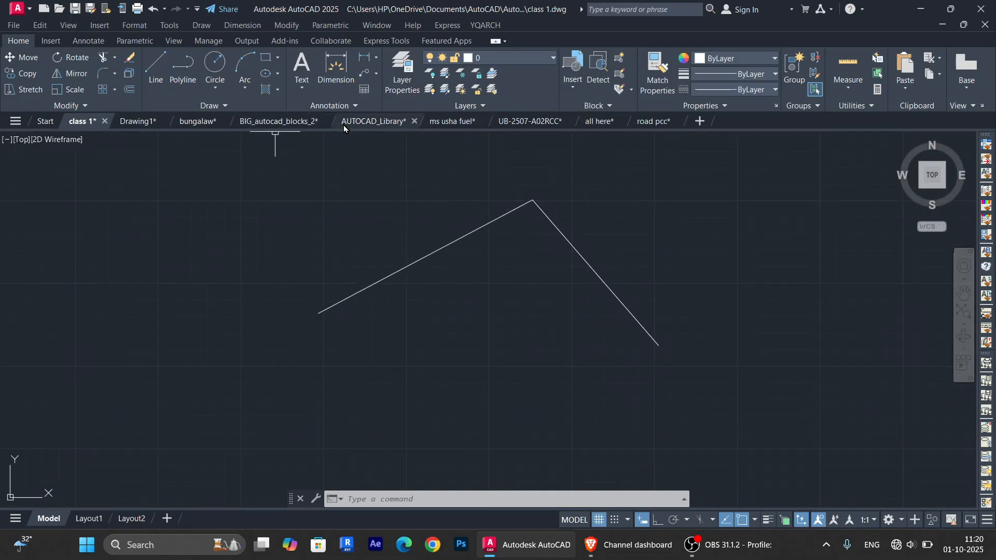
pyautogui.click(448, 118)
pyautogui.moveTo(430, 271)
pyautogui.mouseDown(button='middle')
pyautogui.moveTo(371, 279)
pyautogui.moveTo(383, 106)
pyautogui.moveTo(589, 251)
pyautogui.mouseUp(button='middle')
pyautogui.scroll(-4, 632, 332)
pyautogui.moveTo(631, 332)
pyautogui.mouseDown(button='middle')
pyautogui.moveTo(272, 260)
pyautogui.moveTo(462, 282)
pyautogui.moveTo(463, 318)
pyautogui.mouseUp(button='middle')
pyautogui.scroll(4, 464, 319)
pyautogui.scroll(-4, 464, 319)
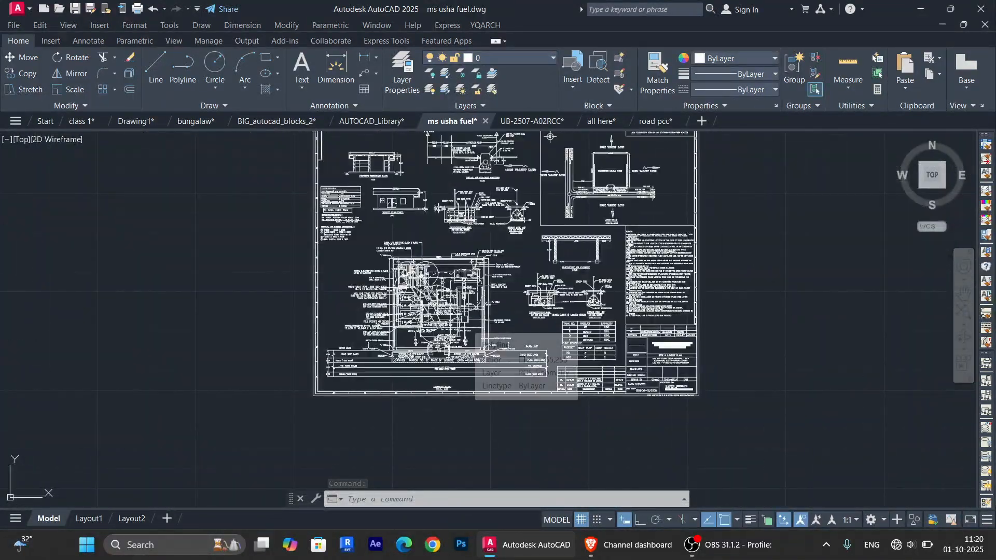
pyautogui.moveTo(461, 352)
pyautogui.mouseDown(button='middle')
pyautogui.moveTo(458, 335)
pyautogui.moveTo(284, 300)
pyautogui.moveTo(523, 451)
pyautogui.moveTo(572, 407)
pyautogui.moveTo(344, 324)
pyautogui.moveTo(571, 334)
pyautogui.moveTo(376, 357)
pyautogui.moveTo(297, 334)
pyautogui.moveTo(352, 360)
pyautogui.moveTo(524, 358)
pyautogui.moveTo(330, 357)
pyautogui.moveTo(462, 358)
pyautogui.mouseUp(button='middle')
pyautogui.scroll(2, 382, 368)
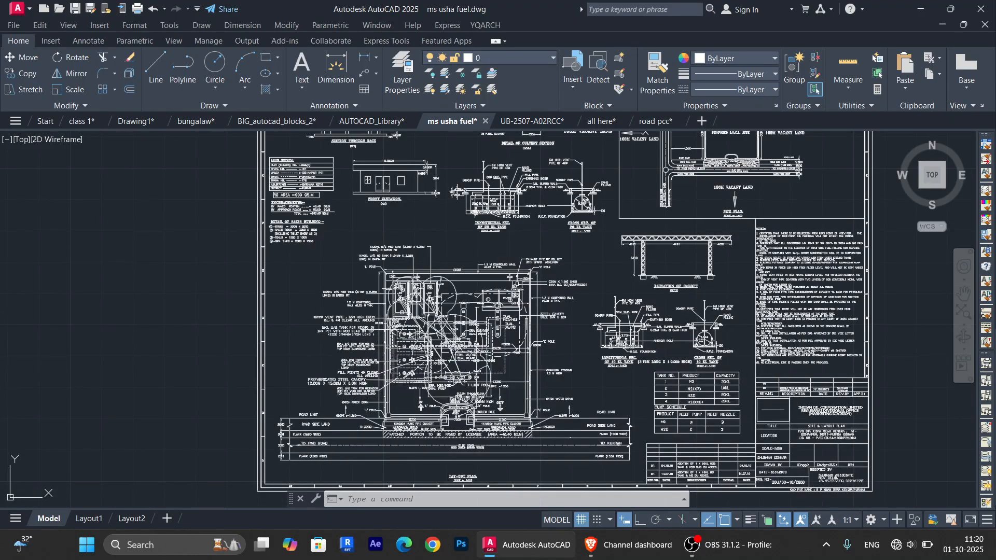
pyautogui.scroll(8, 316, 267)
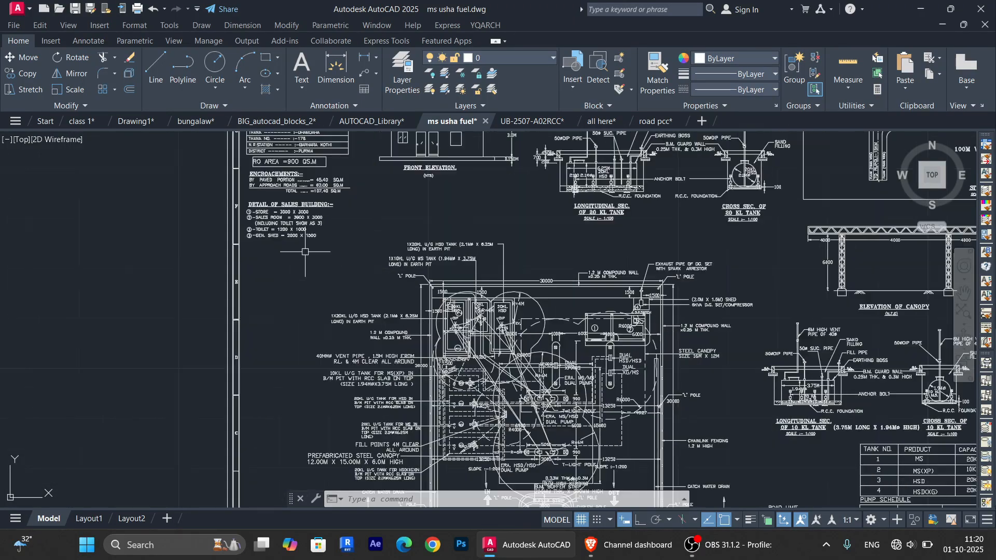
# - Demonstrate window and crossing selection boxes in blank areas of the sheet and outside its border
pyautogui.click(305, 239)
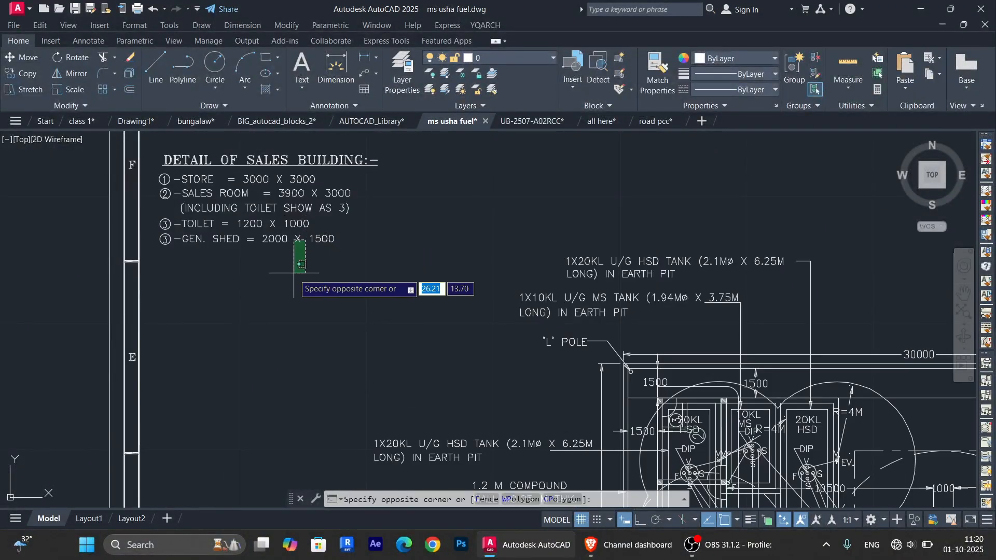
pyautogui.click(347, 270)
pyautogui.scroll(-5, 200, 343)
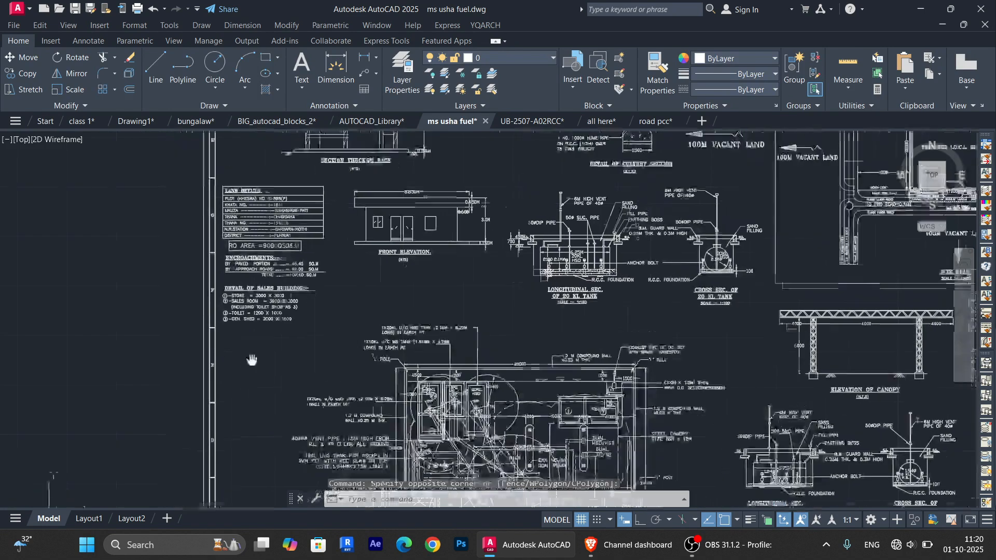
pyautogui.click(48, 230)
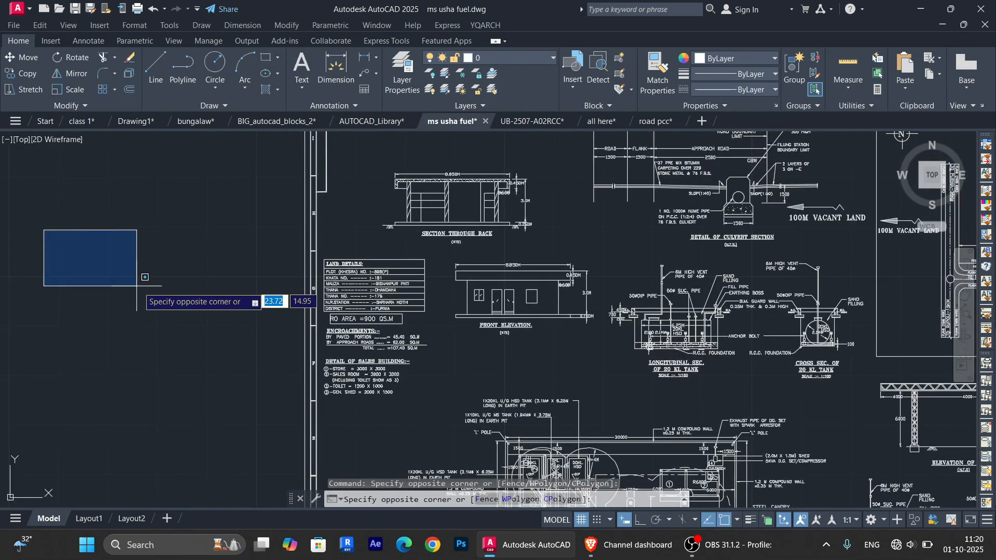
pyautogui.click(266, 384)
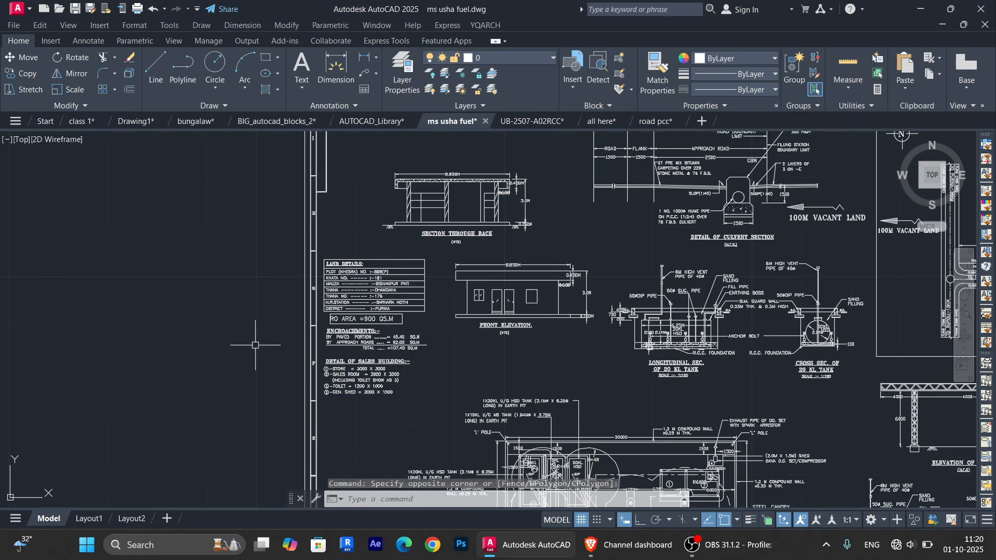
pyautogui.click(280, 226)
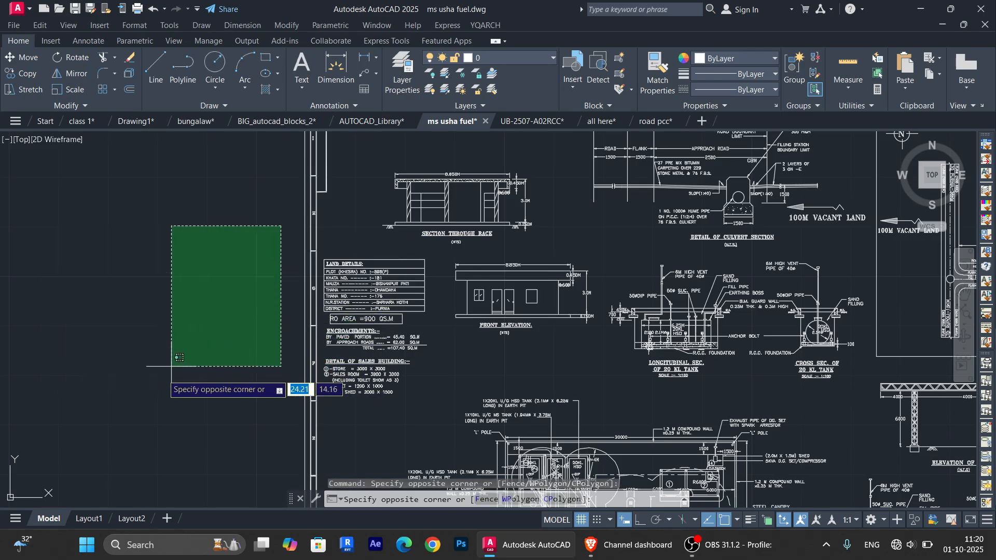
pyautogui.click(43, 424)
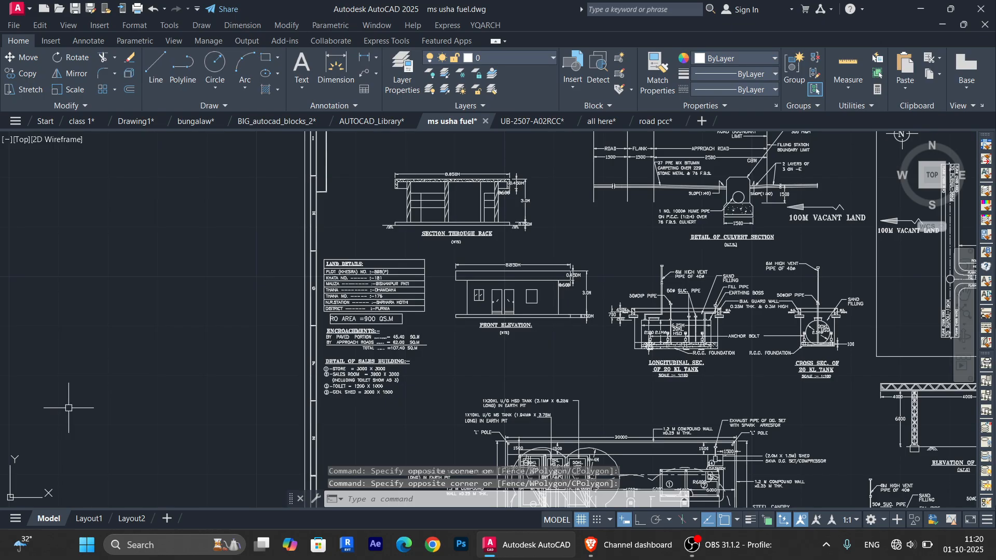
# - Select the outline of the Land Details table, clear the selection, and repeat with a pick at its heading
pyautogui.scroll(8, 386, 284)
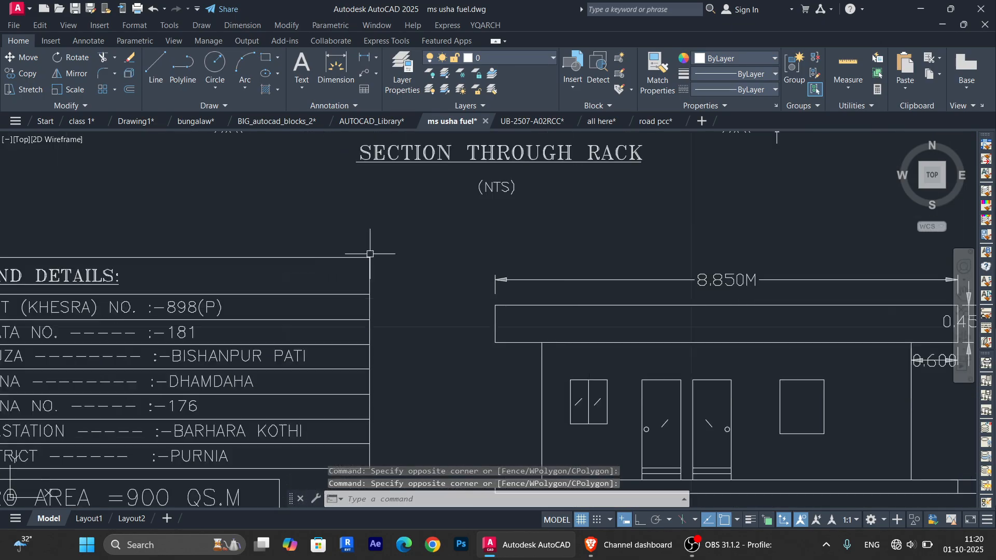
pyautogui.click(370, 293)
pyautogui.scroll(-5, 371, 294)
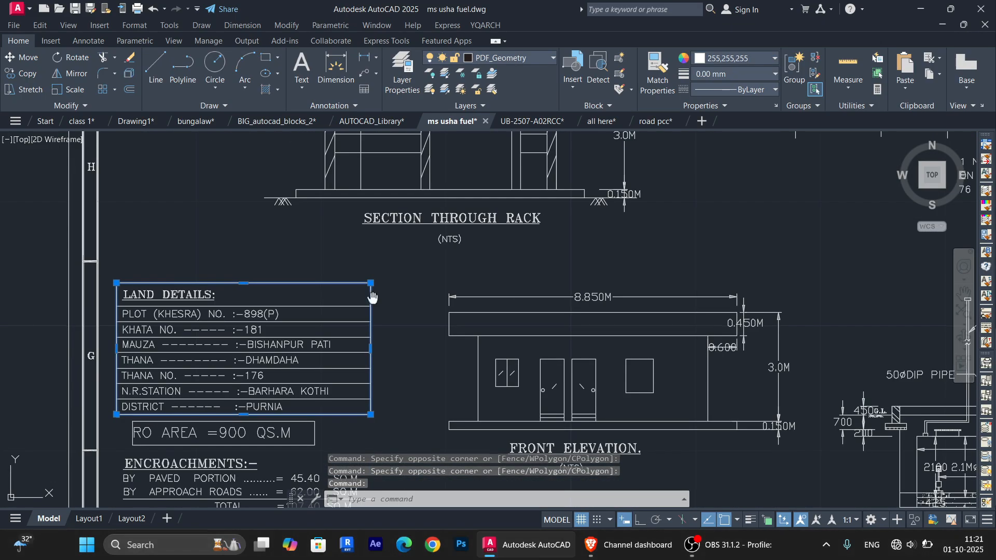
pyautogui.scroll(2, 151, 238)
pyautogui.press('Escape')
pyautogui.click(209, 245)
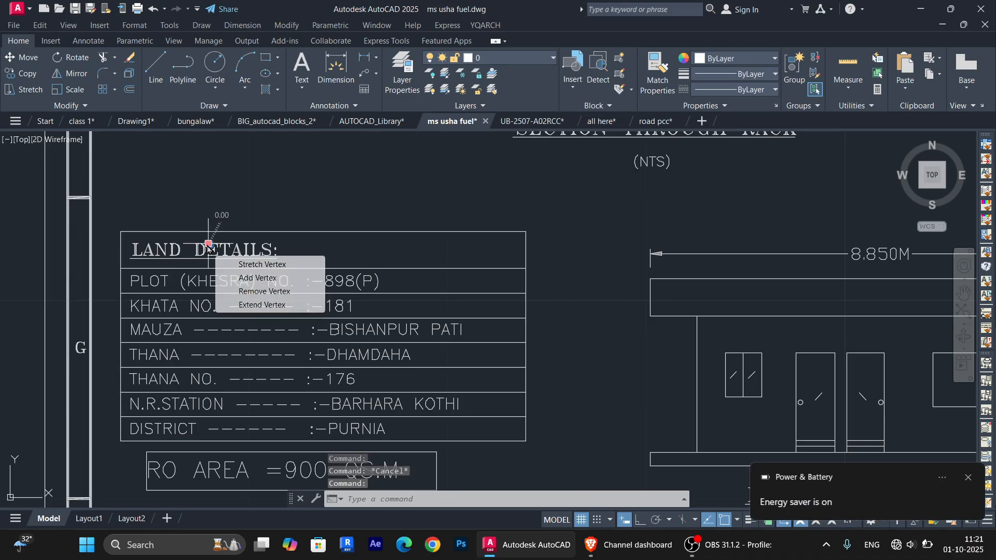
pyautogui.scroll(6, 209, 246)
pyautogui.press('Escape')
# - Inspect the Land Details lettering and select the slanted strokes of the A in KHESRA with a crossing box, then clear it
pyautogui.scroll(-2, 207, 242)
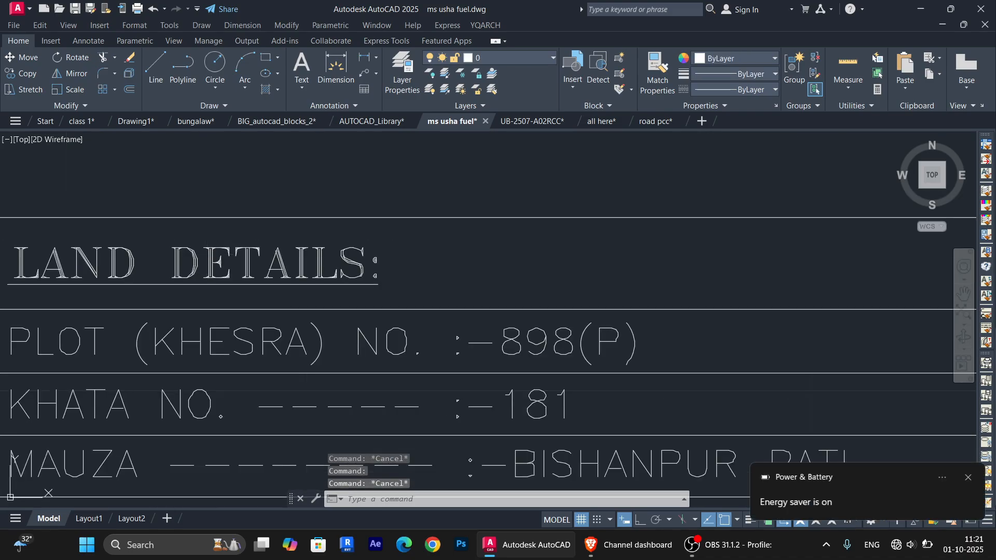
pyautogui.scroll(4, 274, 223)
pyautogui.scroll(-2, 273, 222)
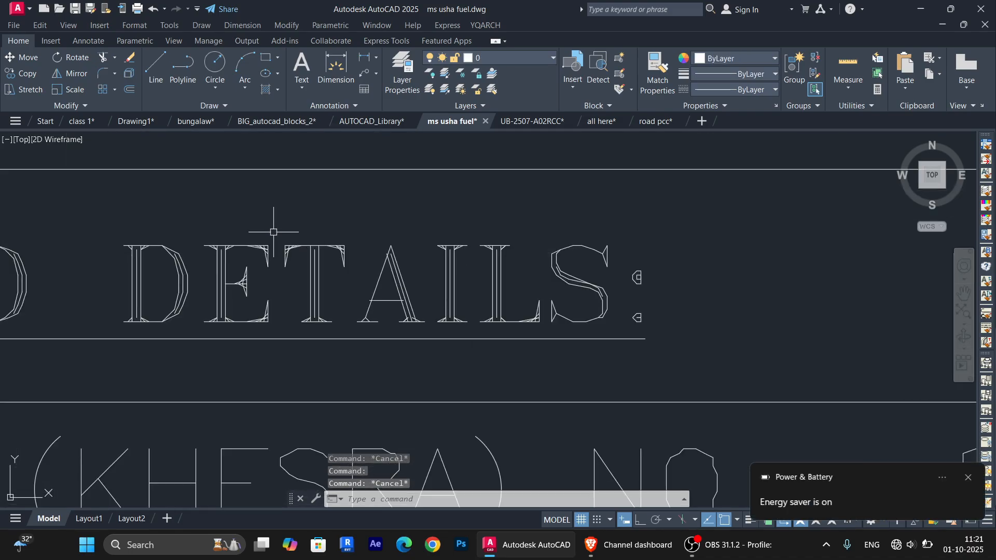
pyautogui.scroll(1, 275, 231)
pyautogui.scroll(-5, 276, 238)
pyautogui.scroll(6, 388, 275)
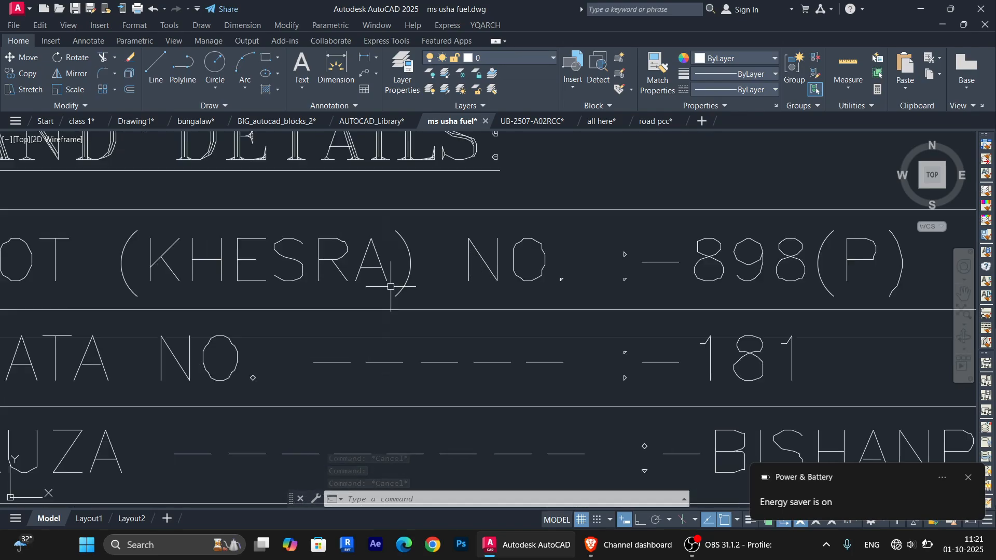
pyautogui.click(384, 251)
pyautogui.click(371, 262)
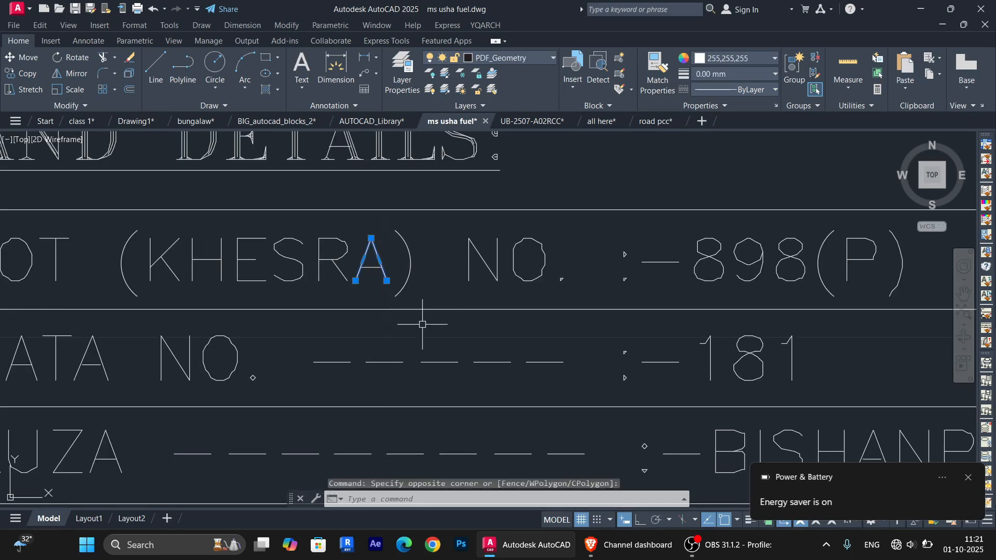
pyautogui.press('Escape')
# - Repeat the crossing selection on an enlarged view of the A in KHESRA and clear the selection
pyautogui.scroll(4, 369, 256)
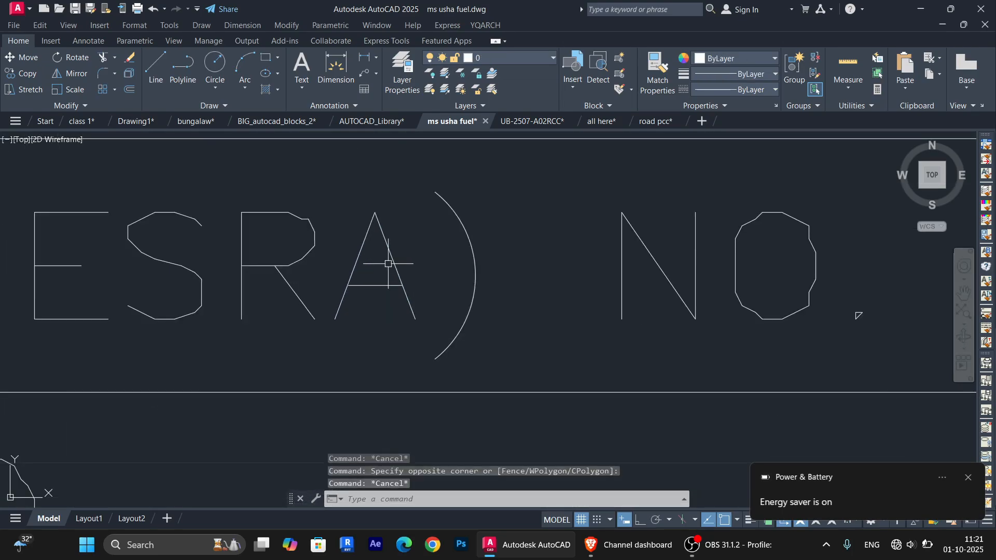
pyautogui.click(434, 228)
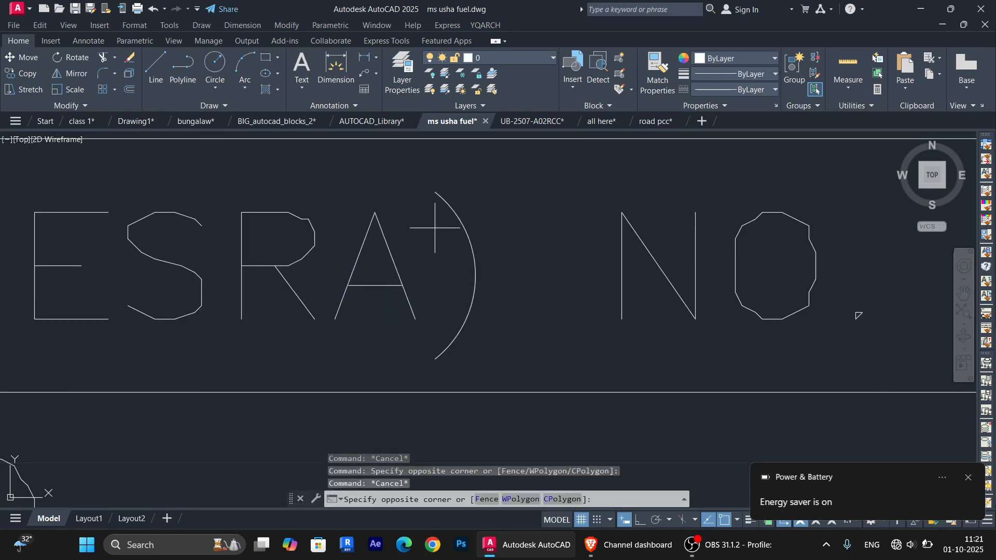
pyautogui.click(374, 265)
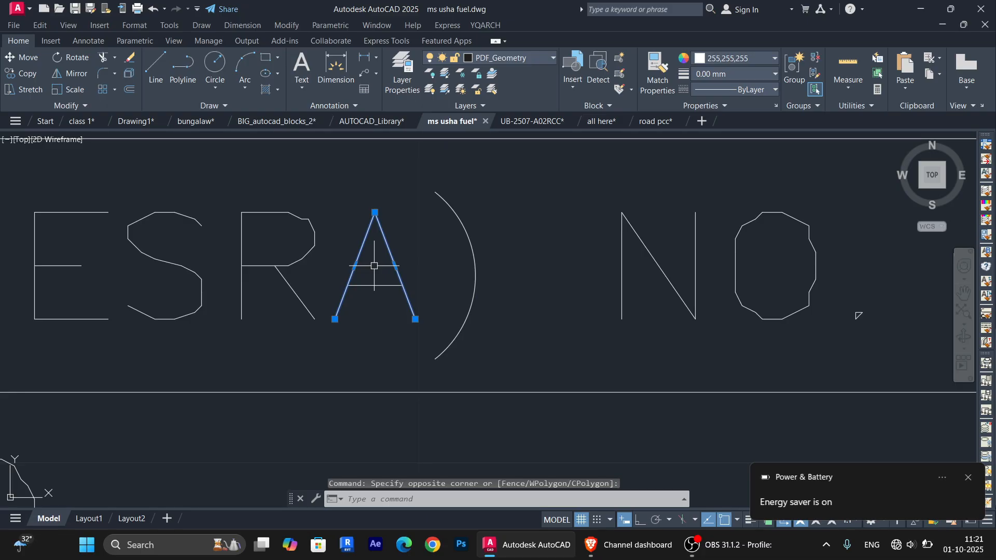
pyautogui.press('Escape')
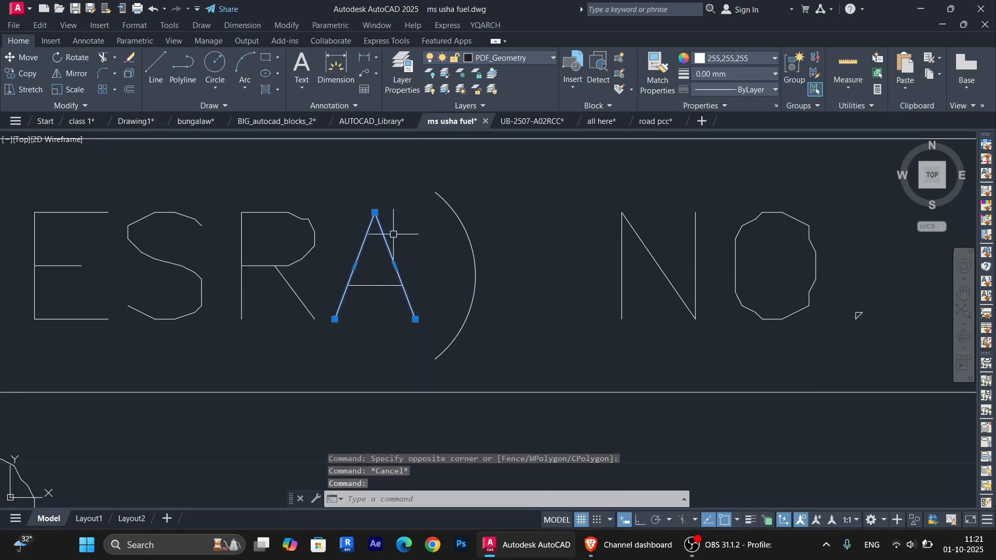
pyautogui.press('Escape')
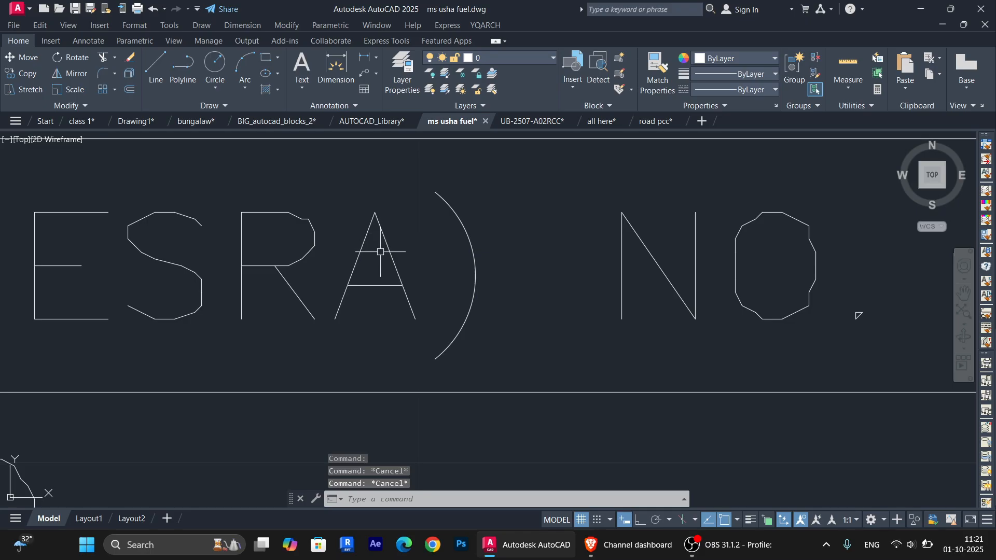
# - Compare a window selection covering part of the letter A with one enclosing the whole letter, and clear the selection
pyautogui.scroll(2, 382, 246)
pyautogui.click(379, 233)
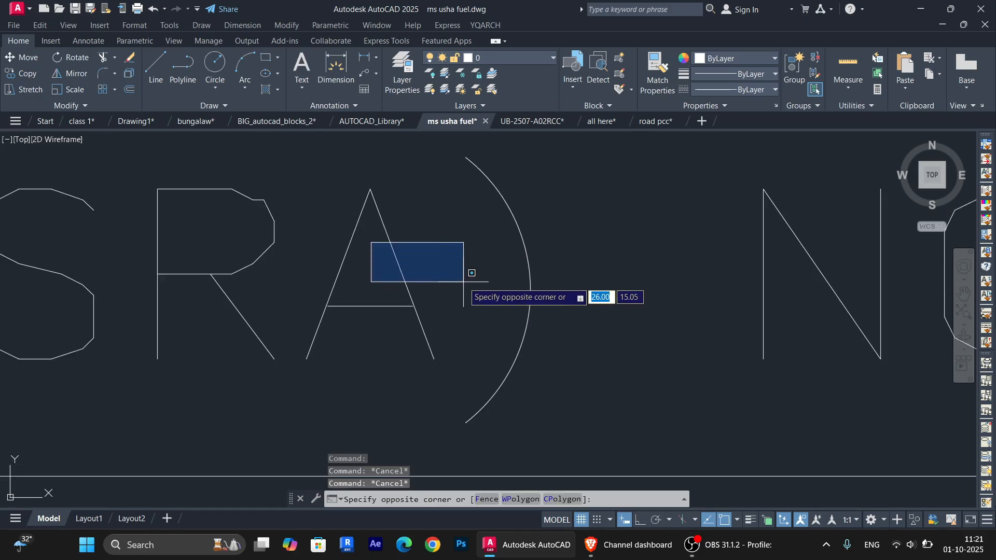
pyautogui.click(463, 282)
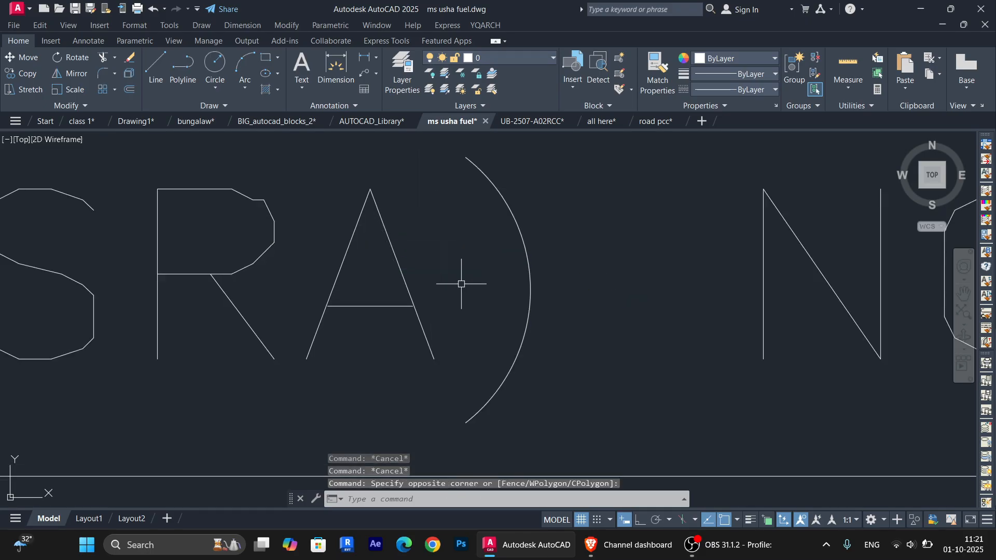
pyautogui.click(297, 167)
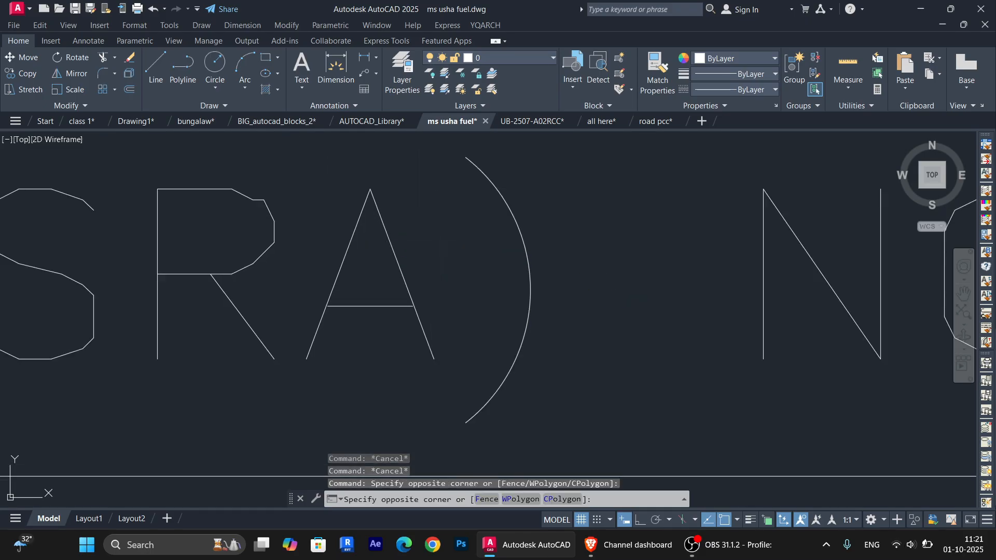
pyautogui.click(473, 379)
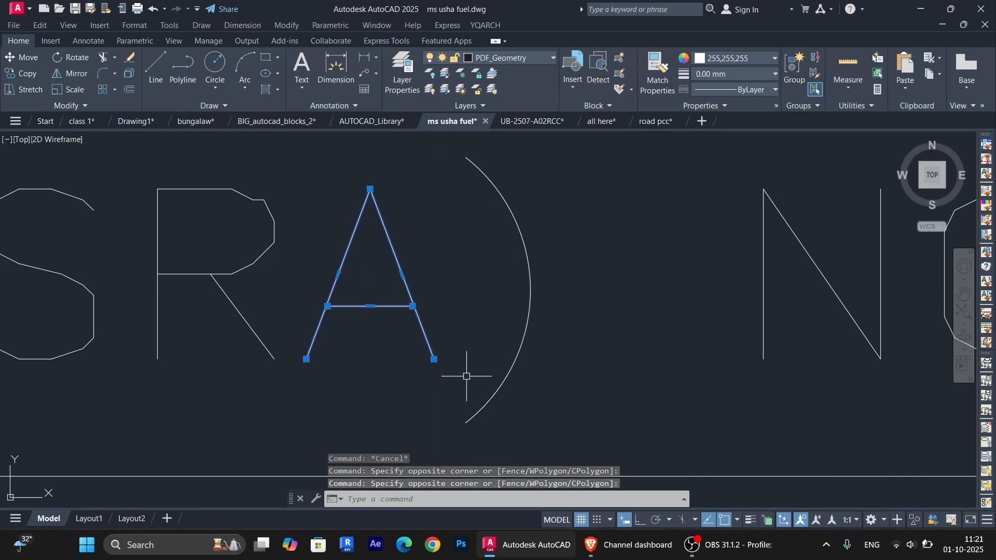
pyautogui.press('Escape')
# - Select only the slanted strokes of the letter A once more with a crossing box and deselect them
pyautogui.click(475, 240)
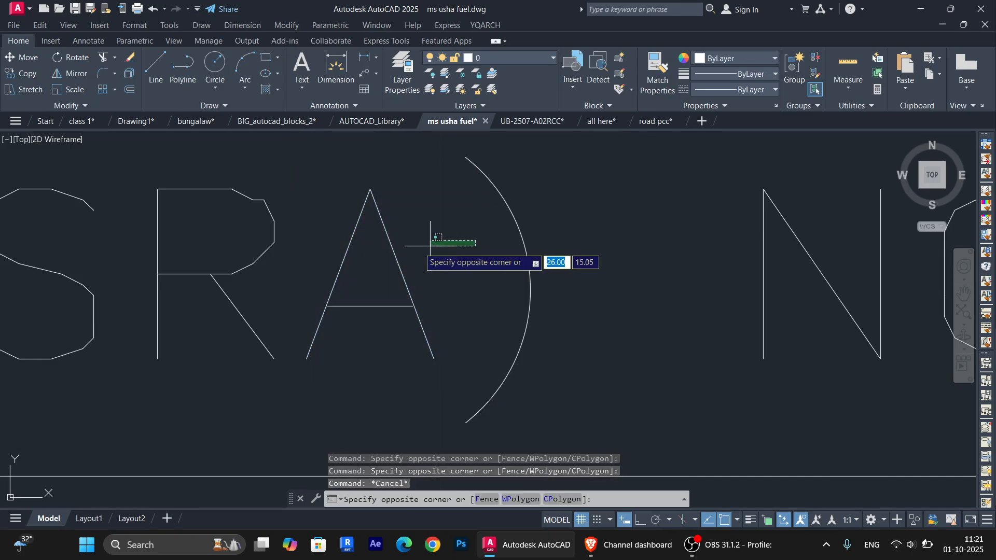
pyautogui.click(390, 263)
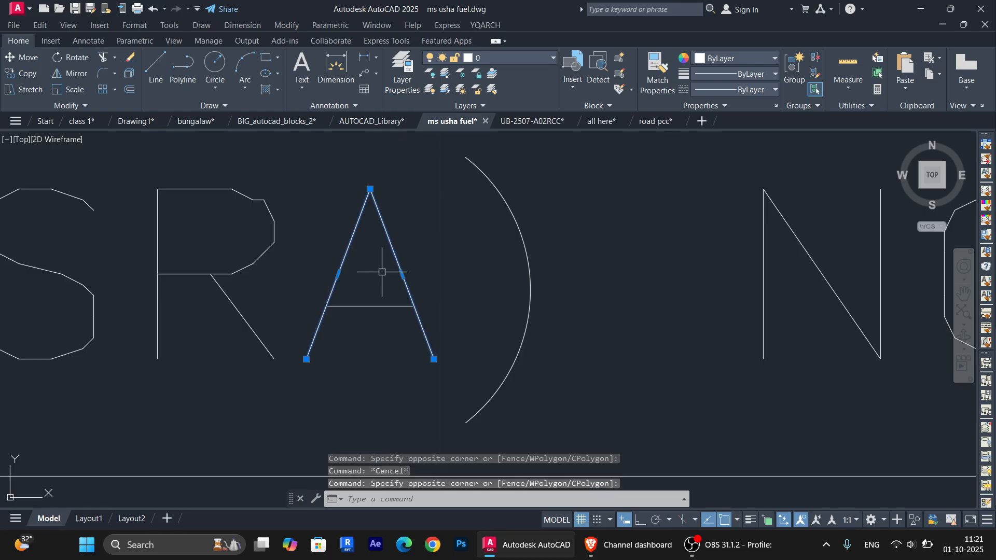
pyautogui.press('Escape')
# - Return from the Land Details table to an overview of the fuel station sheet and look over its layout plan
pyautogui.scroll(-6, 440, 264)
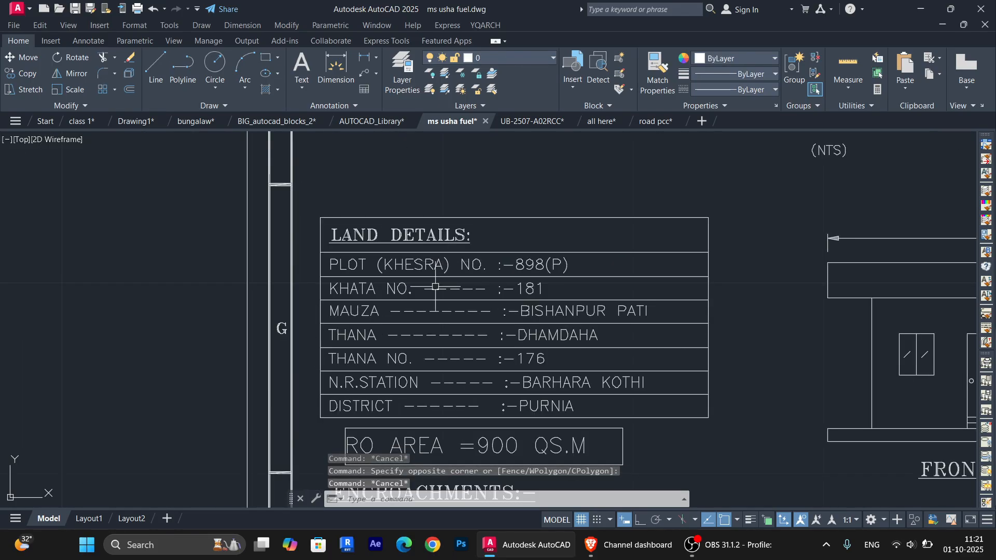
pyautogui.scroll(-2, 498, 342)
pyautogui.scroll(-3, 498, 343)
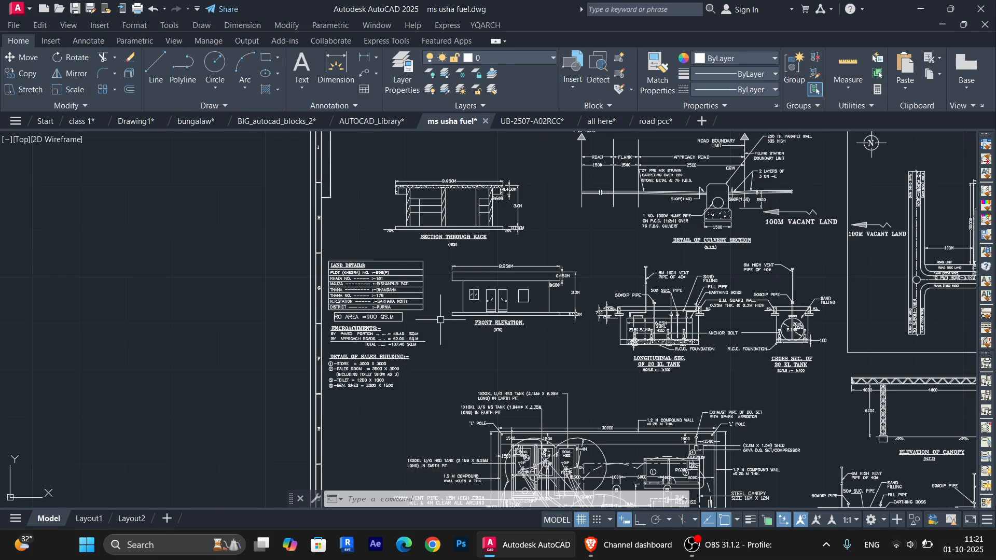
pyautogui.scroll(-5, 440, 319)
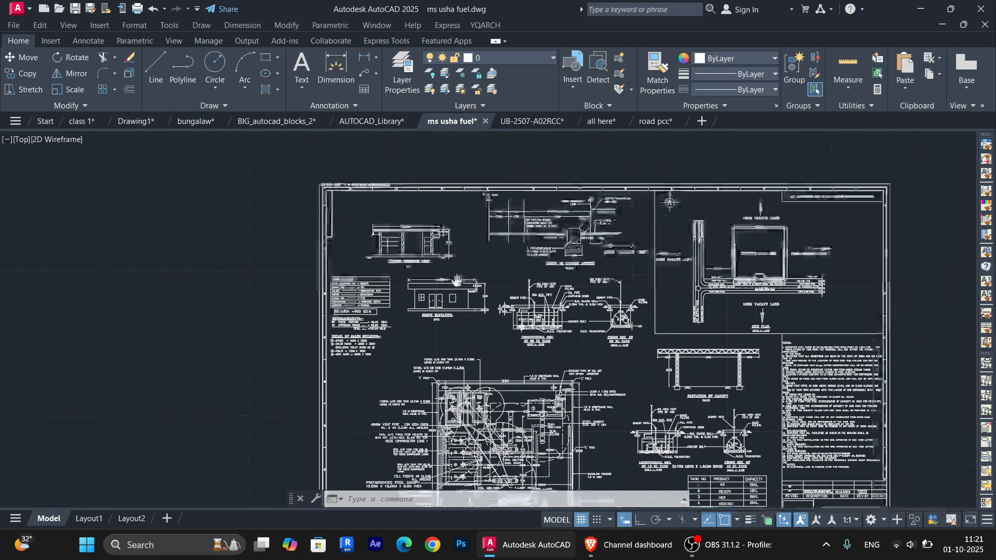
pyautogui.scroll(-1, 560, 239)
pyautogui.scroll(5, 493, 368)
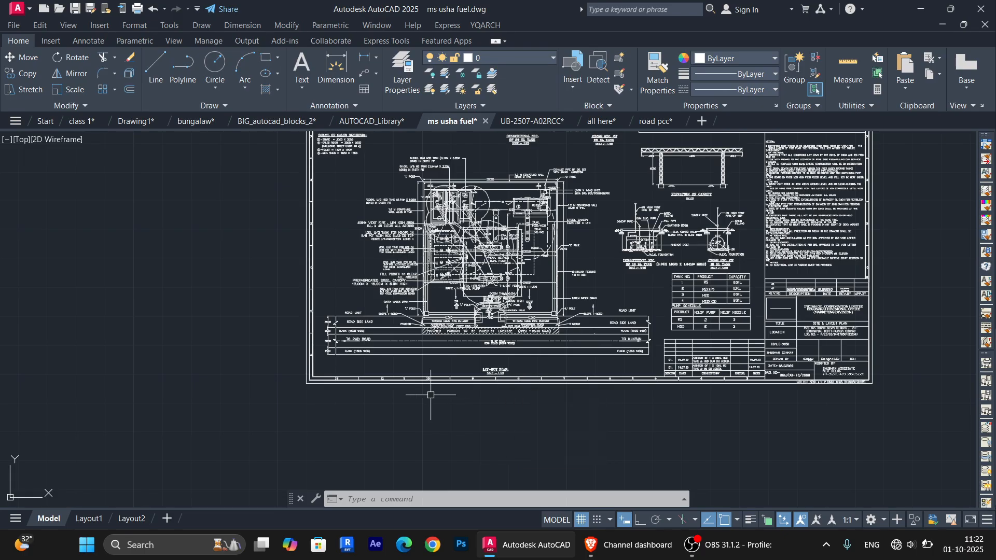
# - Switch to Drawing1 and show the Part 1 Basics section of the playlist structure
pyautogui.click(132, 122)
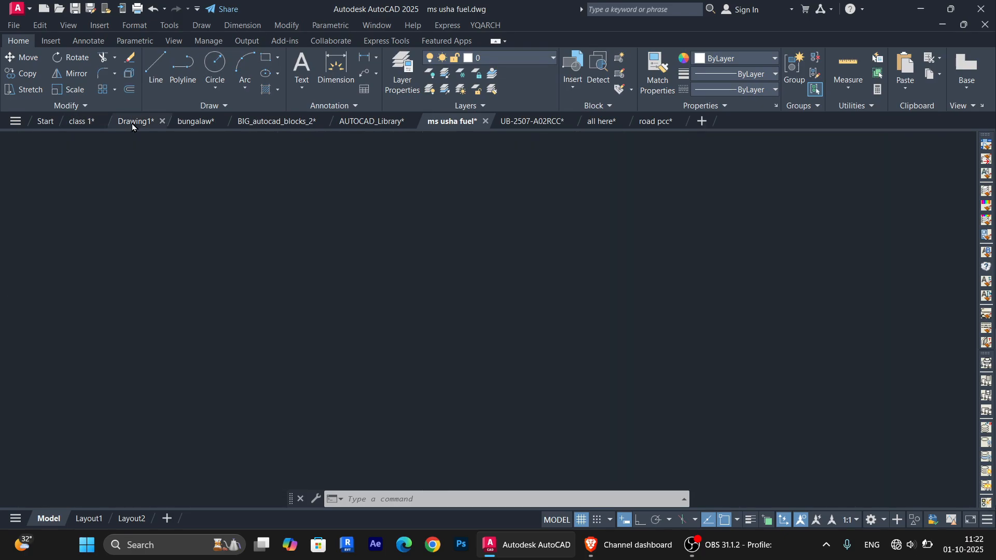
pyautogui.moveTo(145, 249); pyautogui.dragTo(274, 308, button='middle')
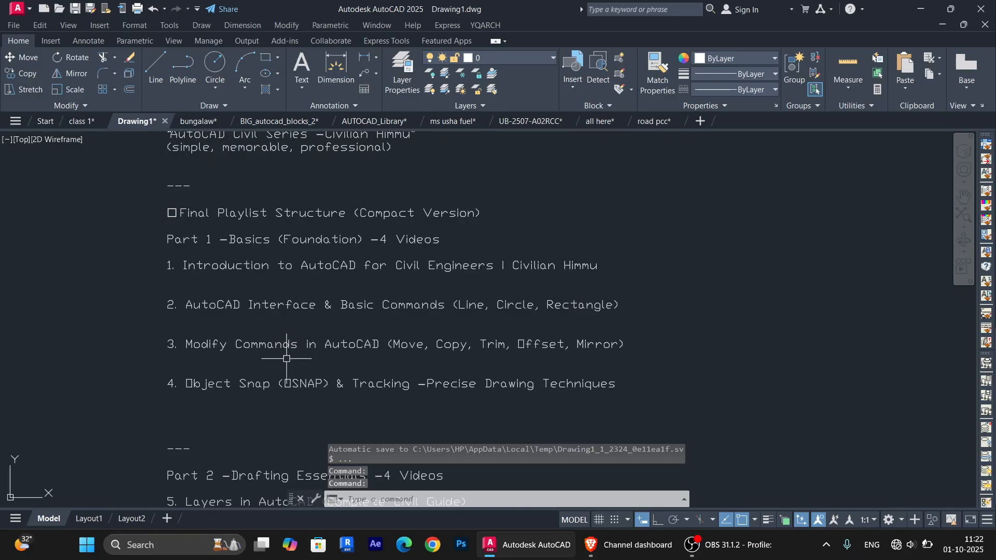
pyautogui.scroll(2, 257, 285)
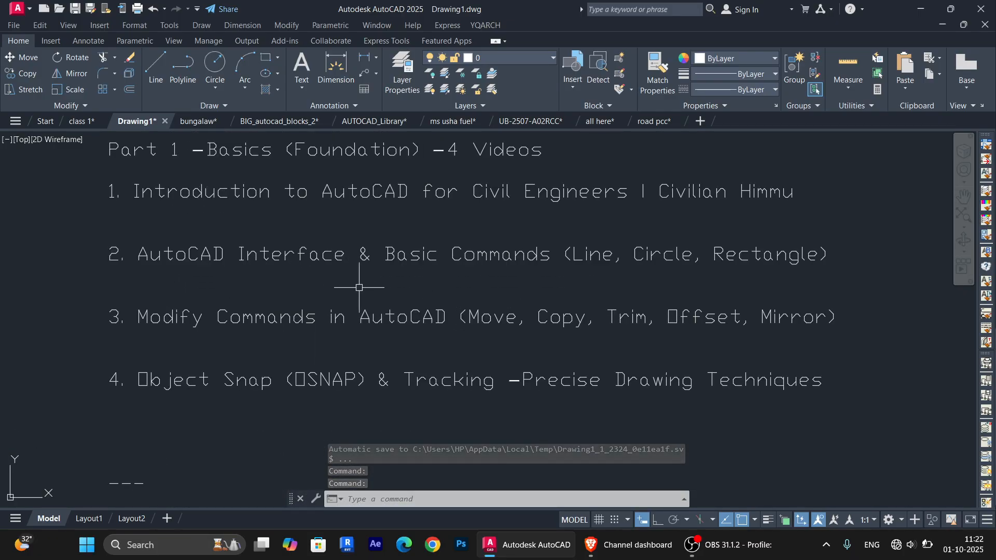